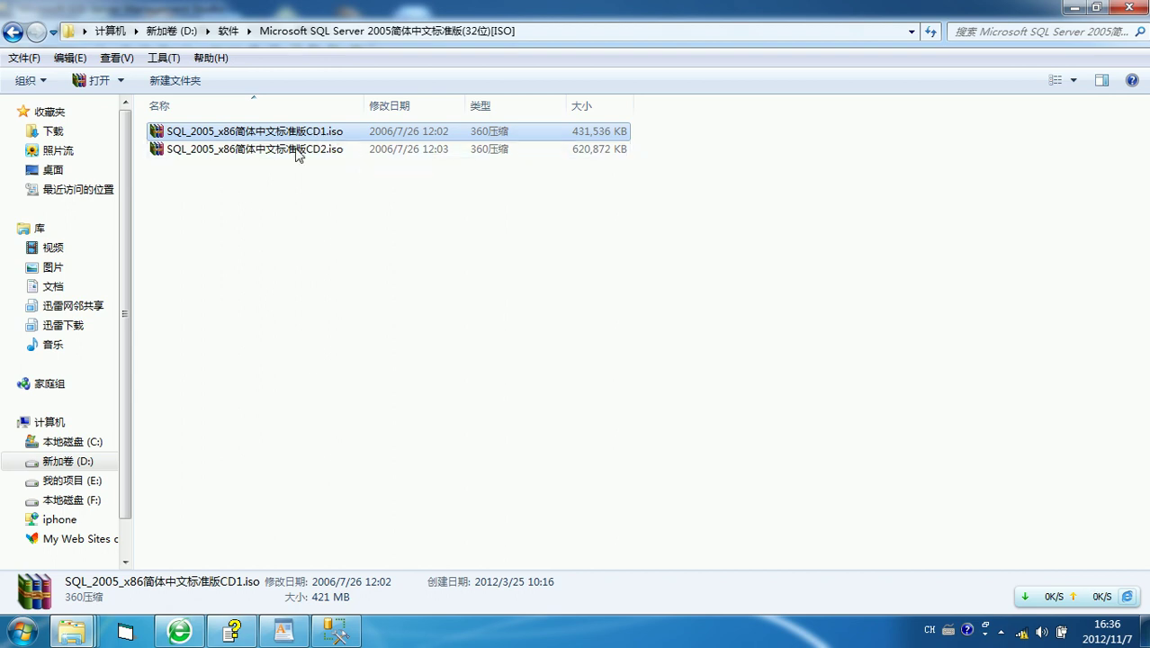
{"action": "left_click", "coordinate": [292, 150]}
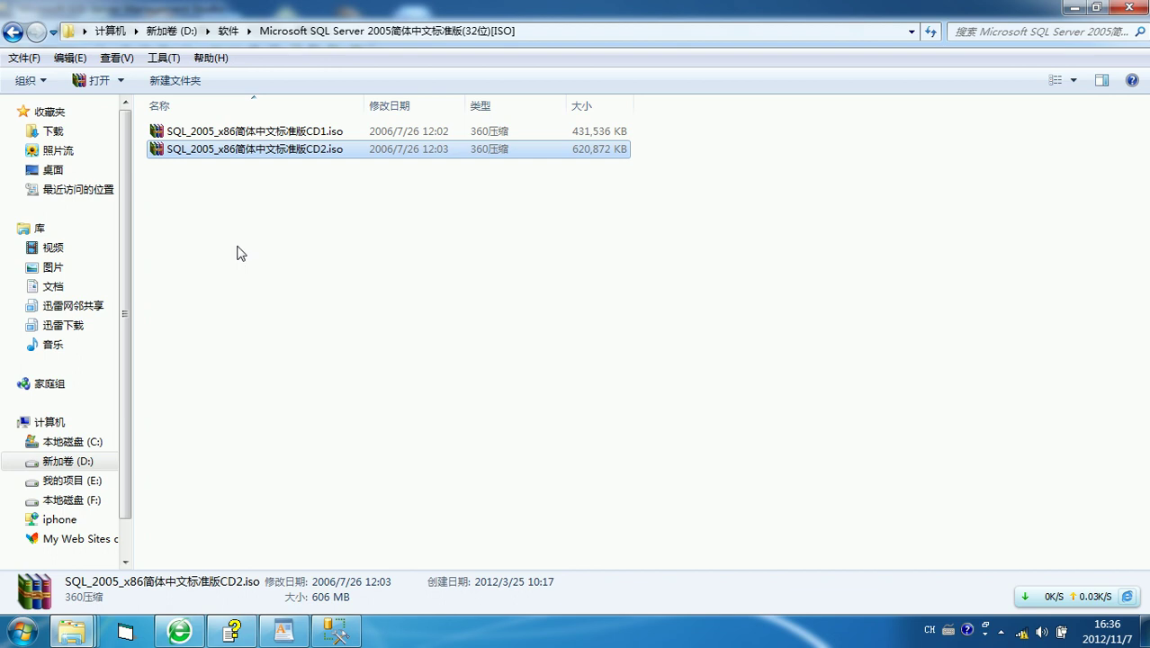
{"action": "left_click", "coordinate": [281, 137]}
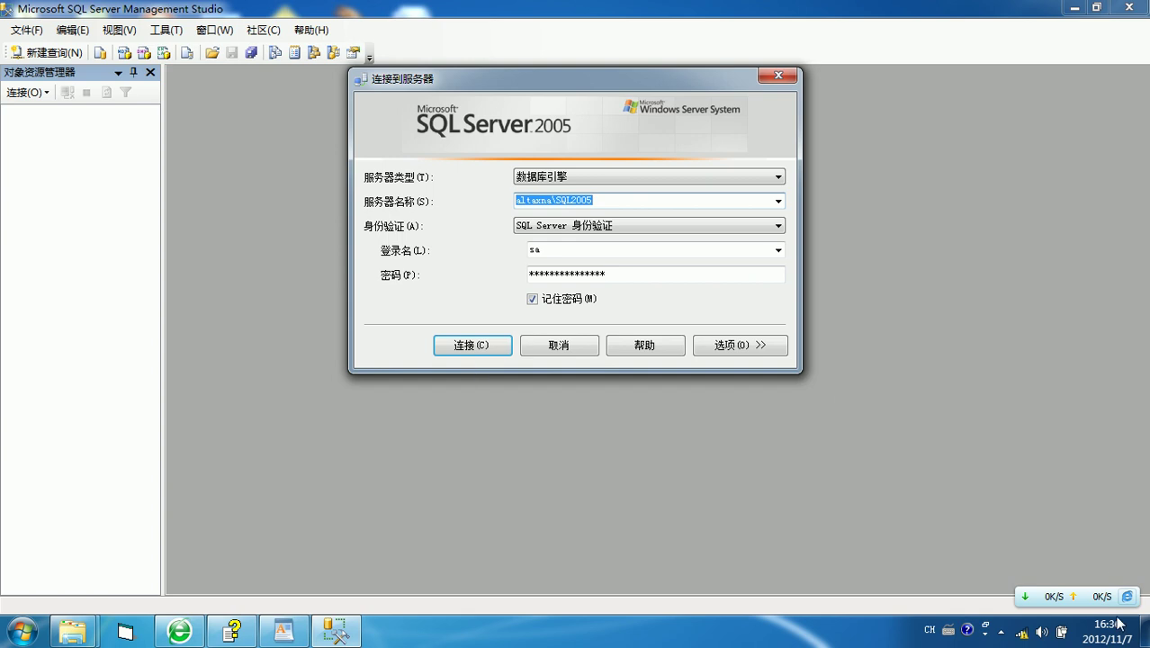
{"action": "left_click", "coordinate": [999, 635]}
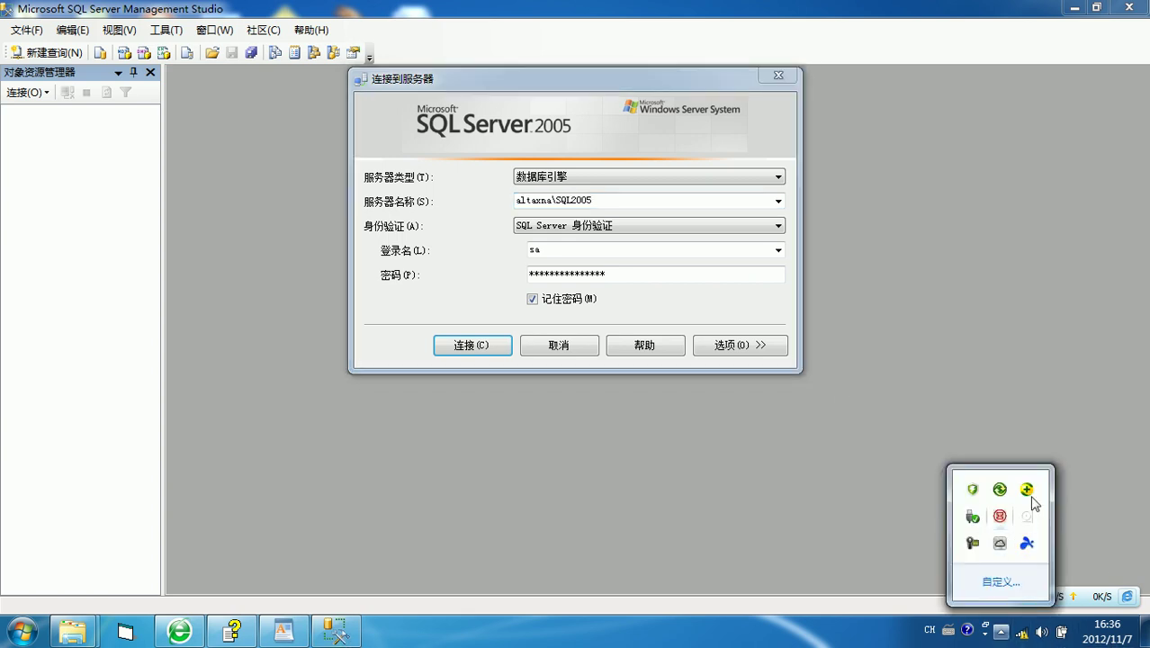
{"action": "left_click", "coordinate": [455, 251]}
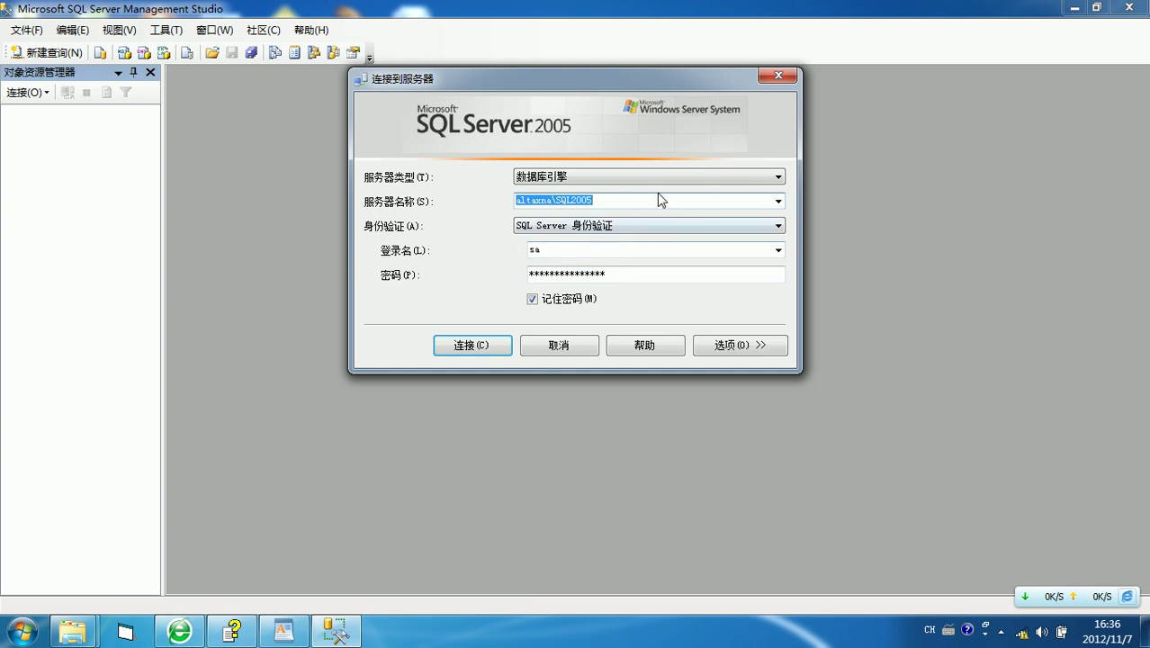
Step: Connect to the altaxna\SQL2005 database engine with SQL Server authentication as sa and open its databases folder
{"action": "left_click", "coordinate": [600, 204]}
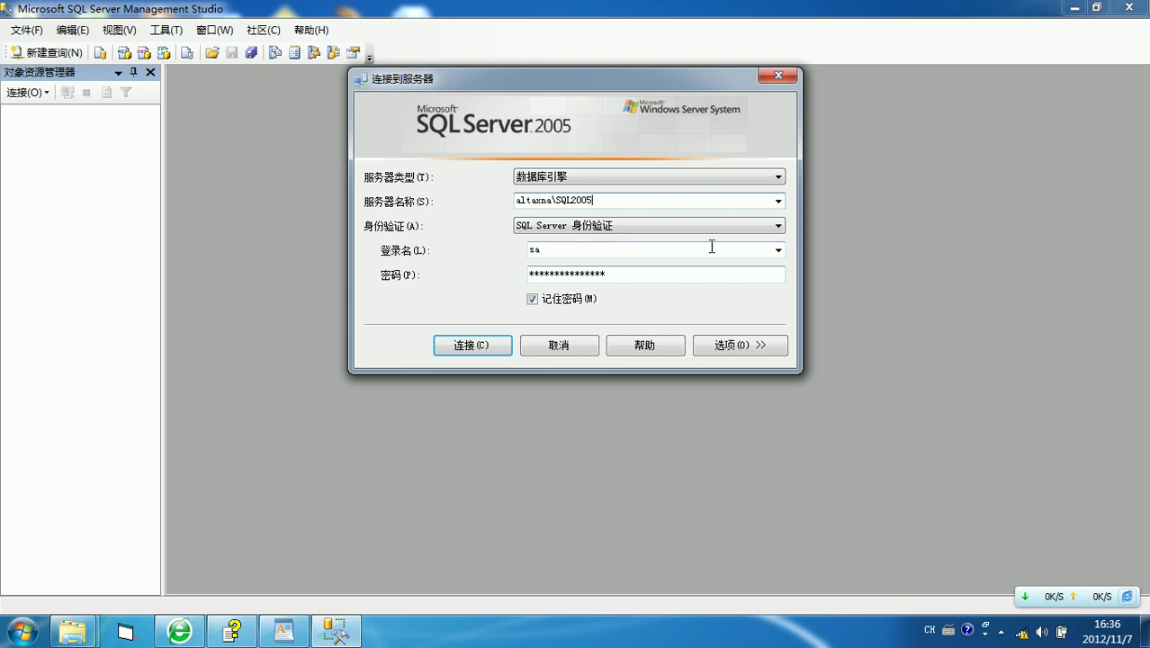
{"action": "left_click", "coordinate": [468, 347]}
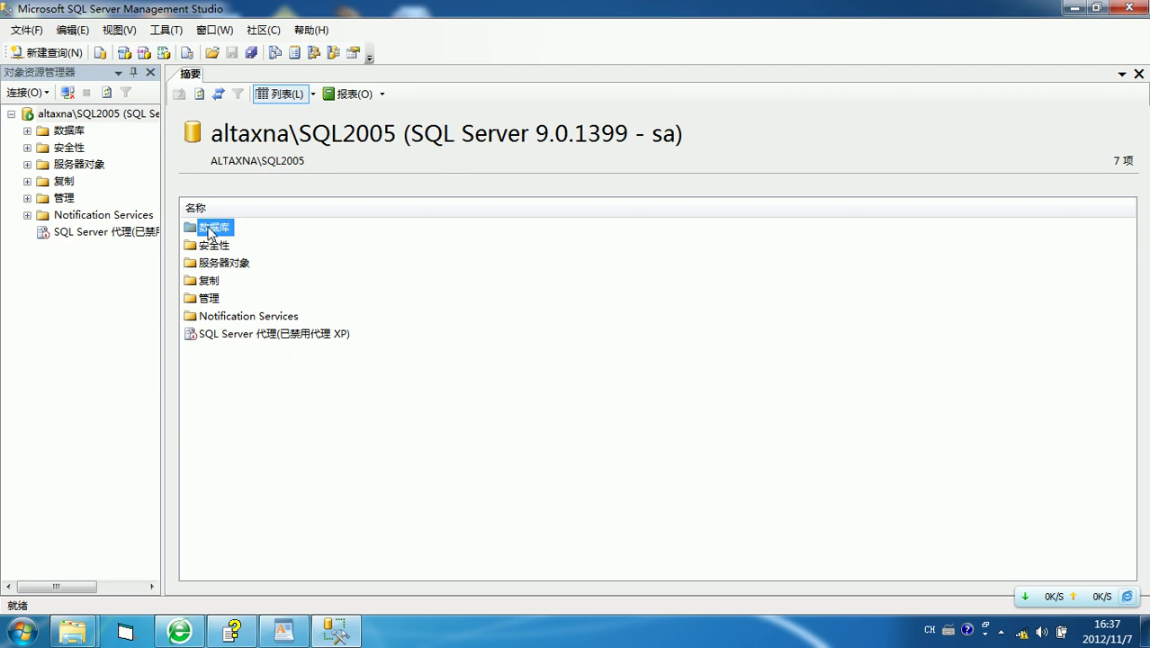
{"action": "double_click", "coordinate": [211, 231]}
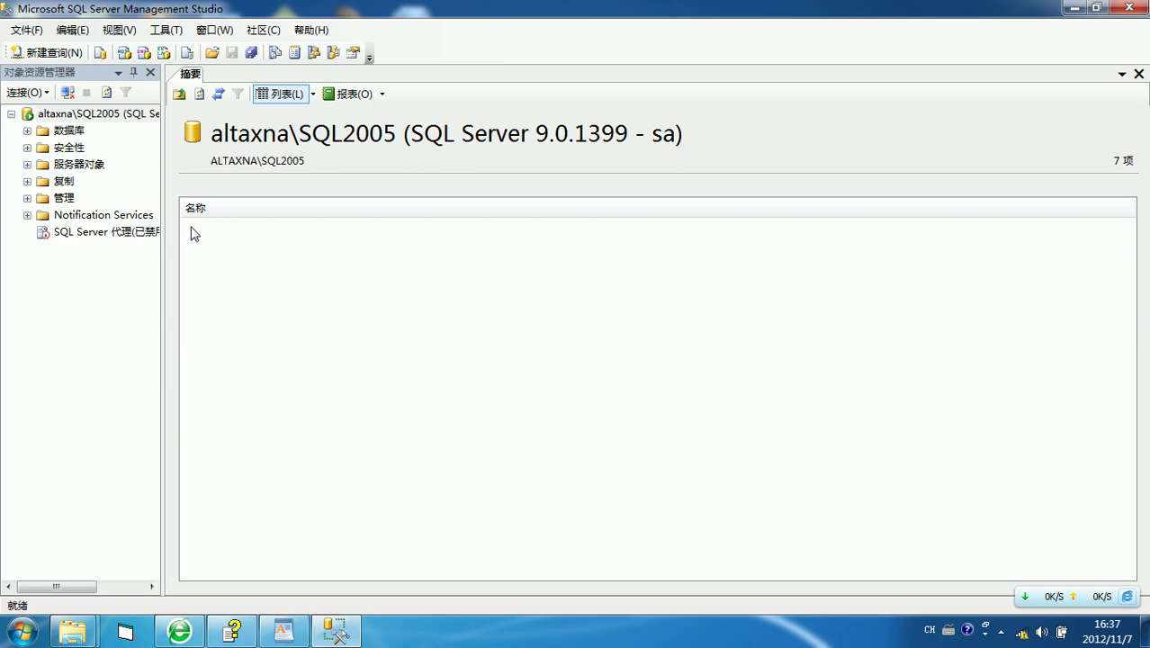
Step: Start a new database on the server and name it altaxna_tmp
{"action": "right_click", "coordinate": [241, 402]}
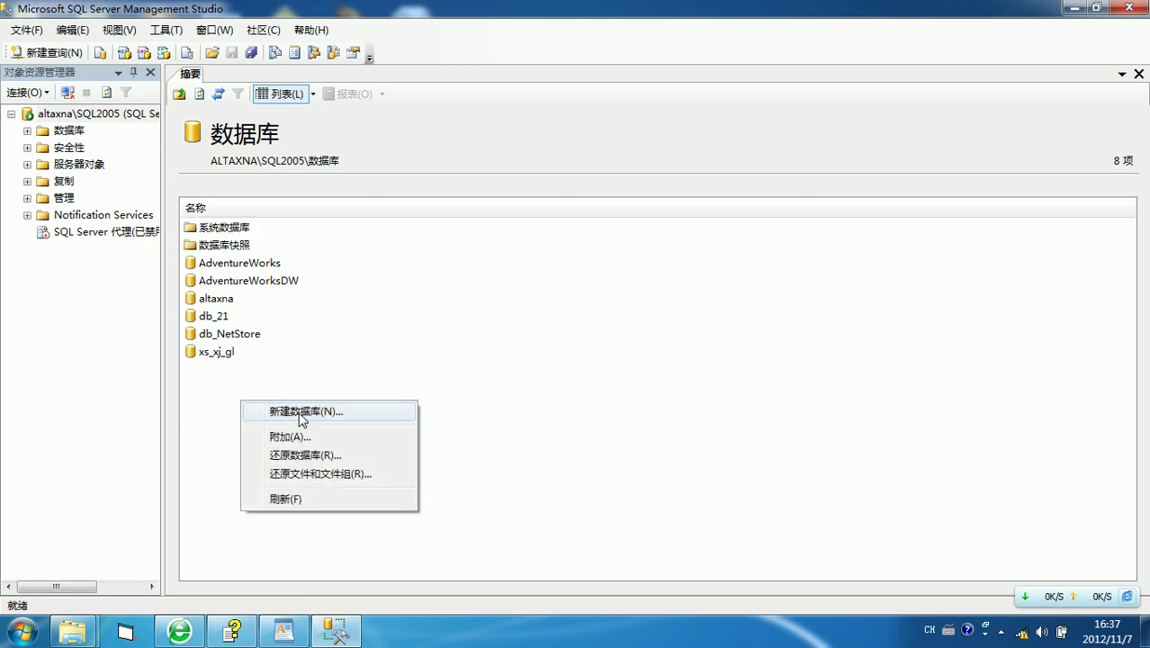
{"action": "left_click", "coordinate": [302, 414]}
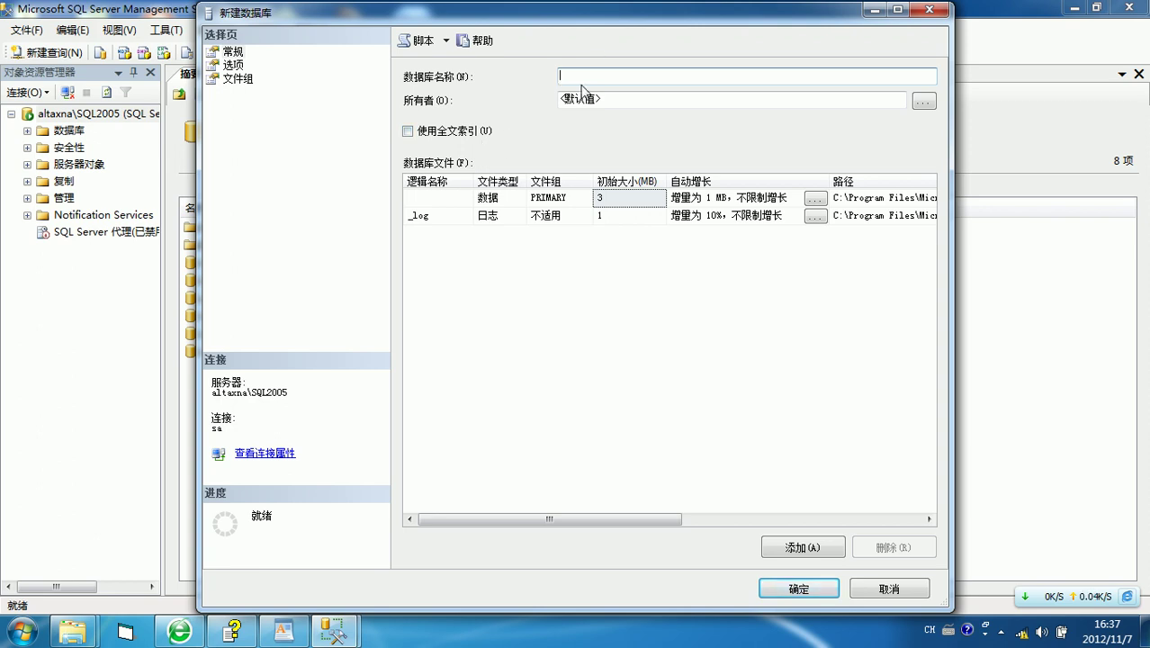
{"action": "type", "text": "alta"}
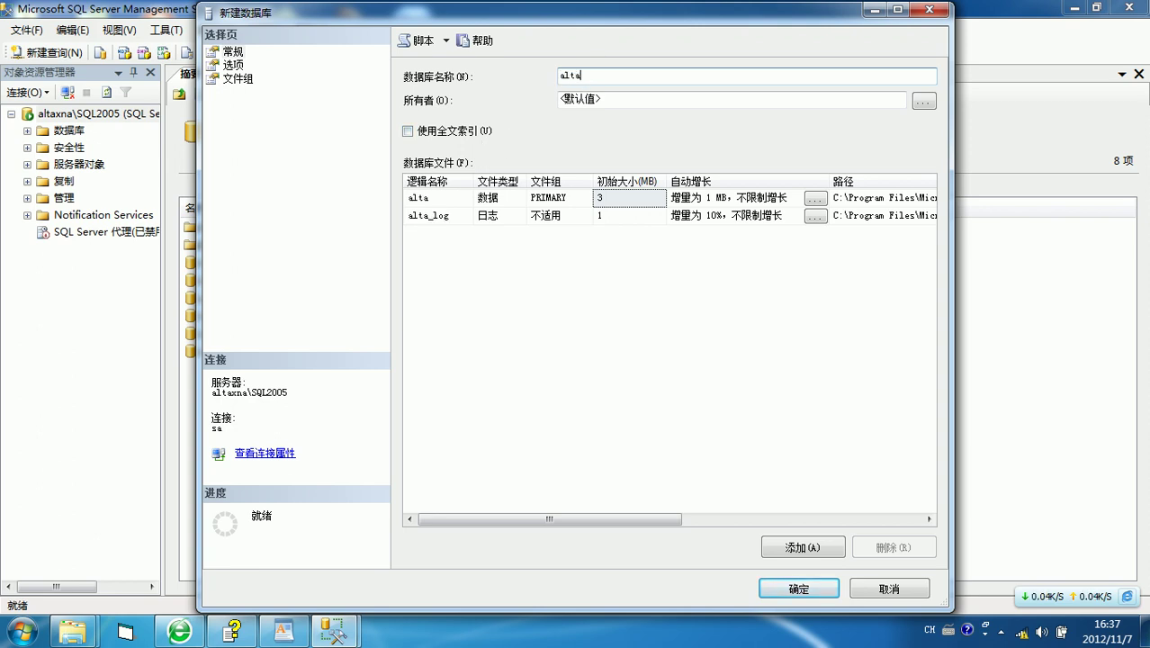
{"action": "type", "text": "xna_tmp"}
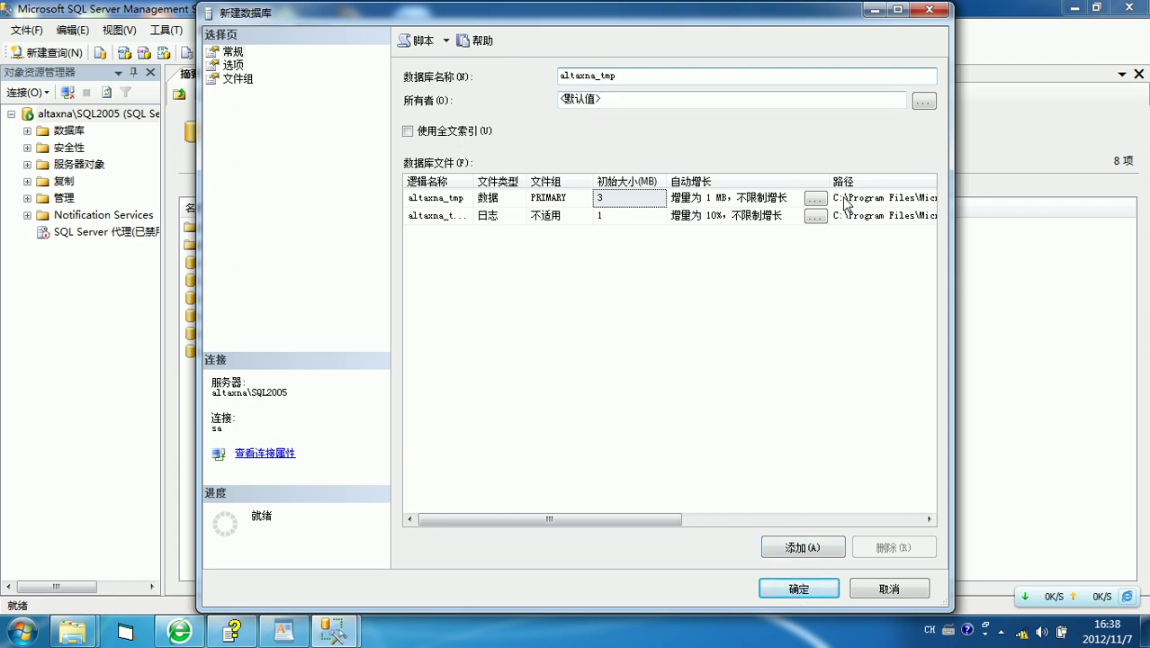
Step: Set the storage path of the altaxna_tmp data file to F:\C#_TMP\lesson6\db
{"action": "left_click_drag", "start_coordinate": [667, 521], "coordinate": [851, 522]}
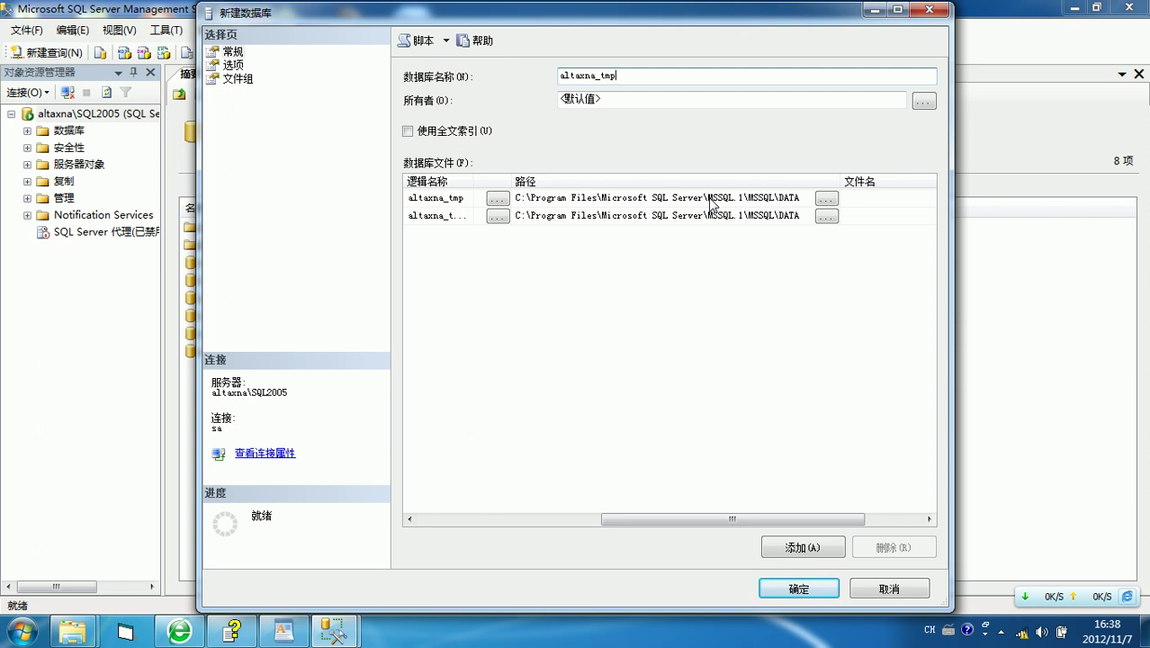
{"action": "left_click", "coordinate": [826, 199]}
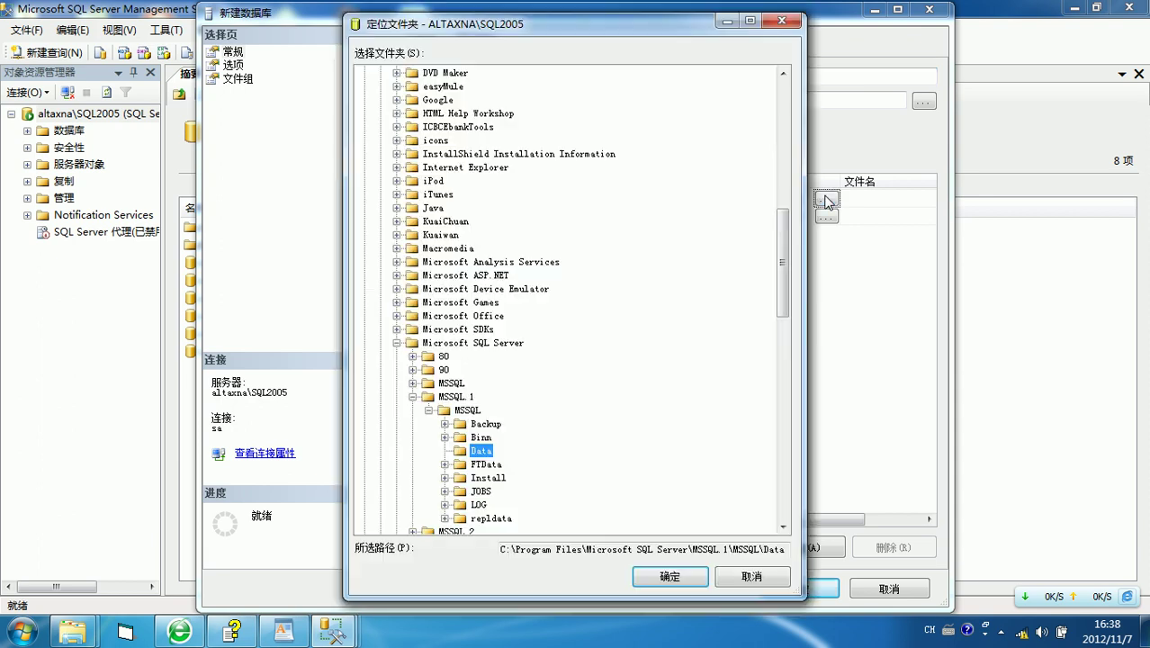
{"action": "left_click_drag", "start_coordinate": [785, 235], "coordinate": [785, 78]}
{"action": "left_click", "coordinate": [364, 72]}
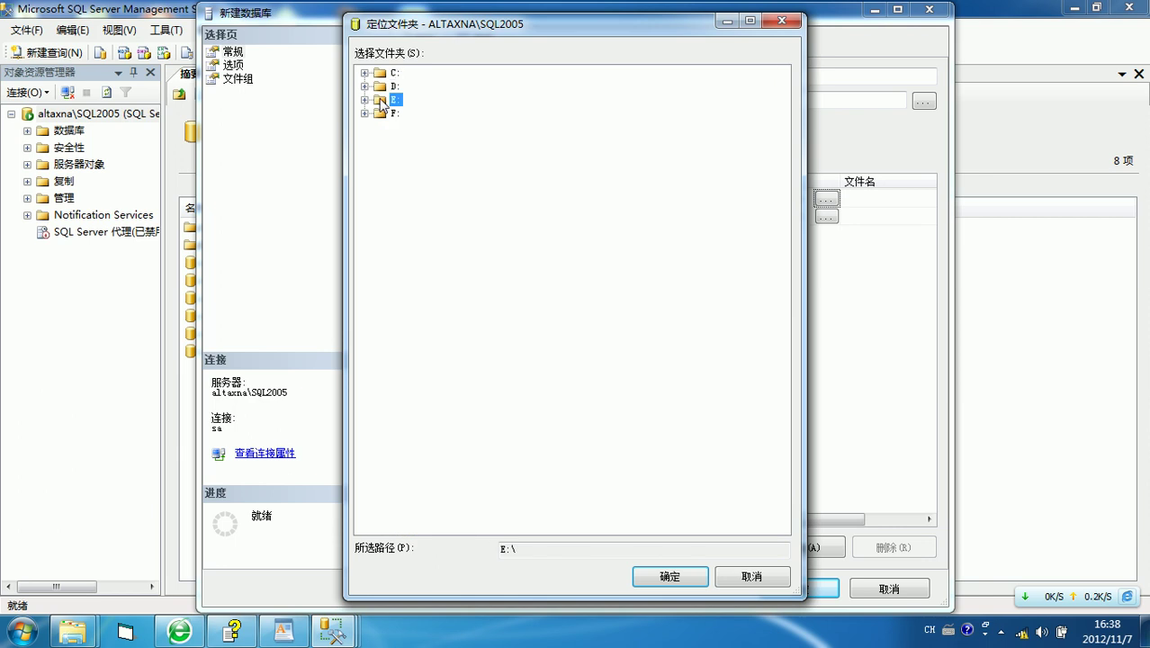
{"action": "double_click", "coordinate": [376, 99]}
{"action": "double_click", "coordinate": [378, 101]}
{"action": "double_click", "coordinate": [382, 113]}
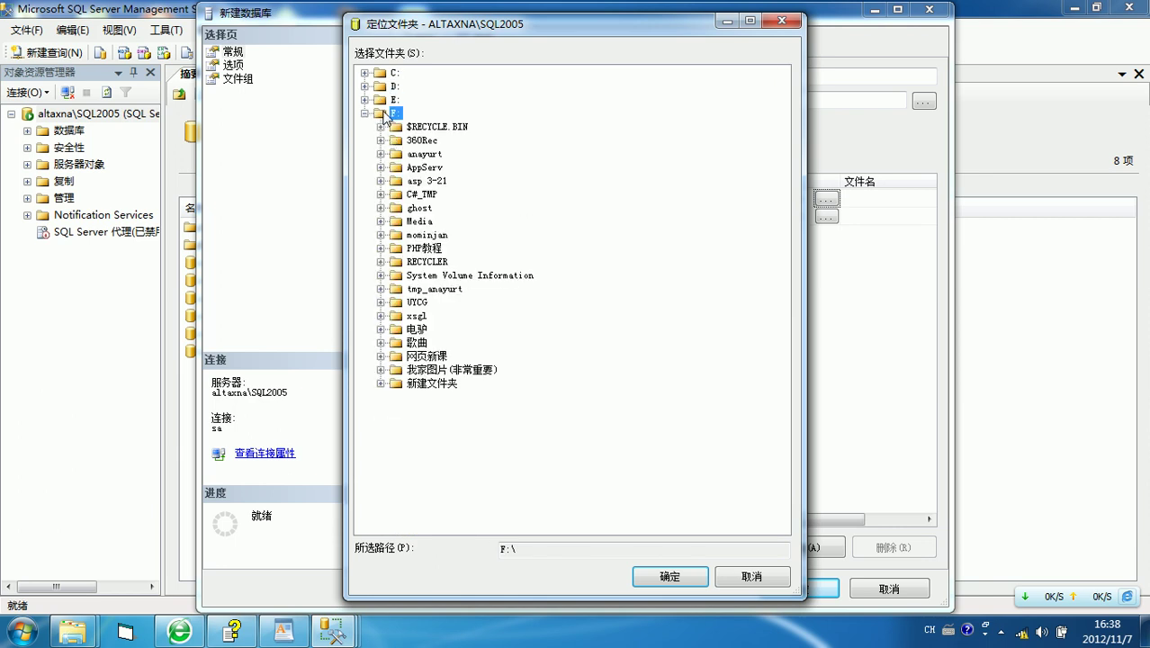
{"action": "double_click", "coordinate": [420, 195]}
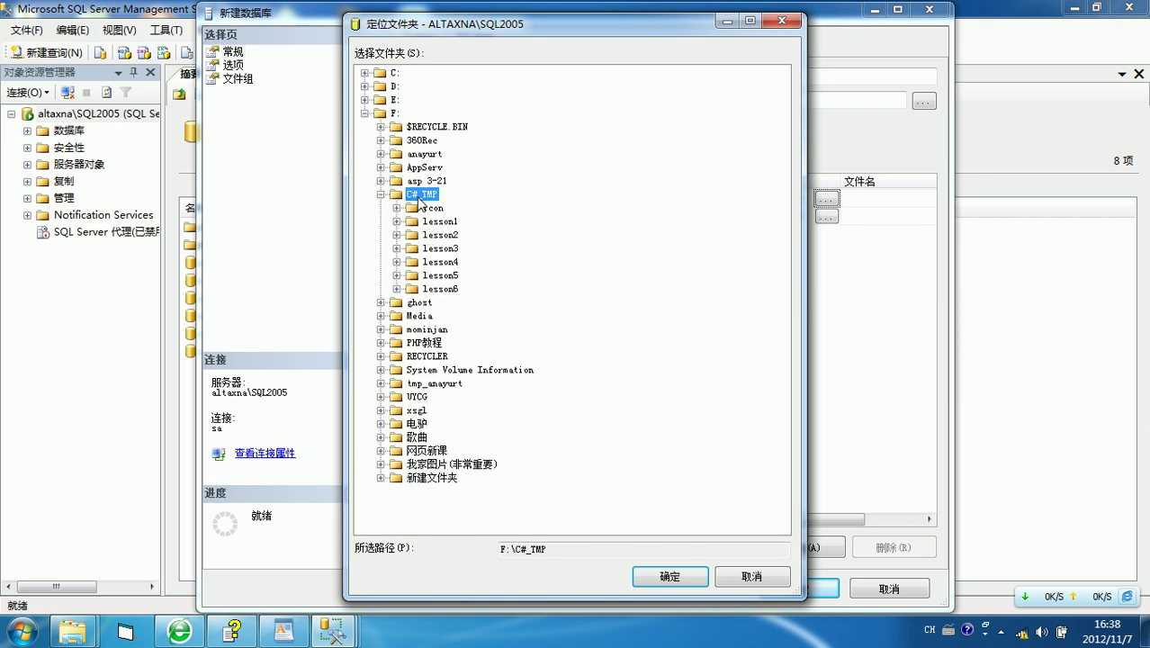
{"action": "double_click", "coordinate": [428, 289]}
{"action": "double_click", "coordinate": [429, 305]}
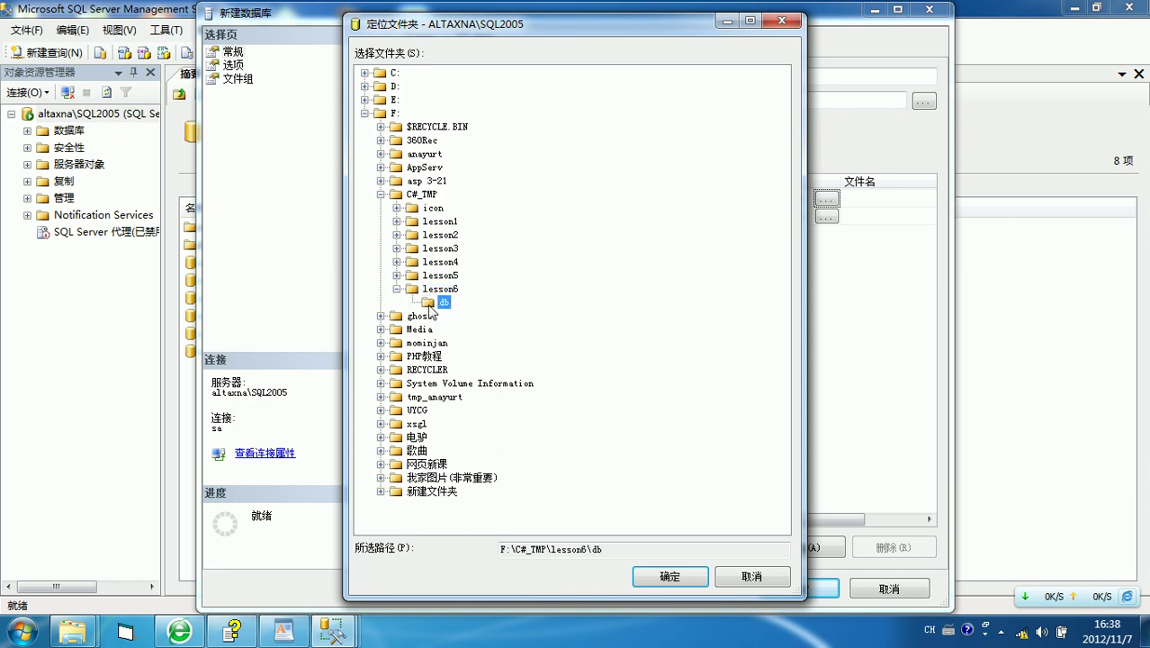
{"action": "left_click", "coordinate": [650, 580]}
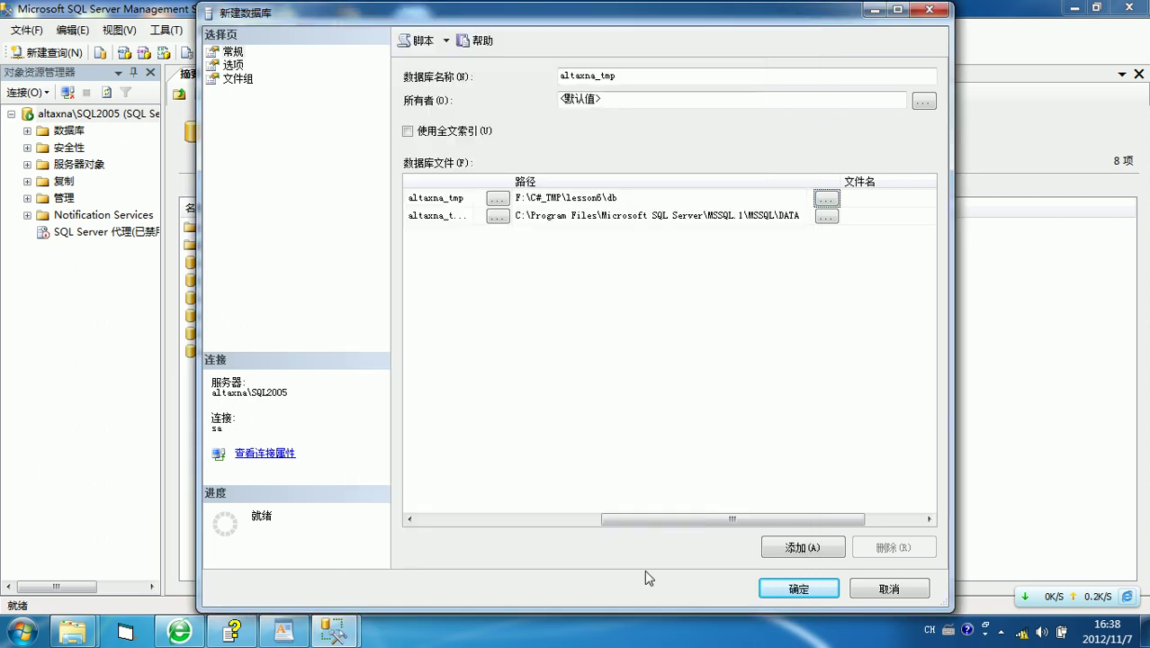
Step: Set the log file's storage path to F:\C#_TMP\lesson6\db and create the database
{"action": "left_click", "coordinate": [828, 217]}
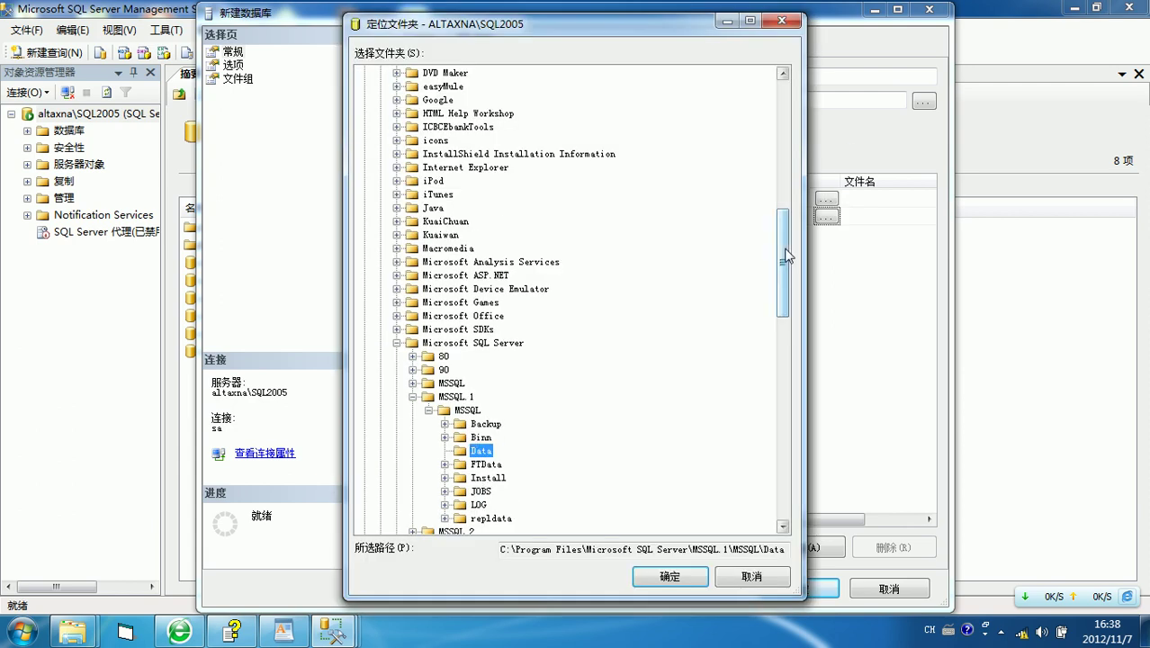
{"action": "left_click_drag", "start_coordinate": [782, 256], "coordinate": [792, 100]}
{"action": "left_click", "coordinate": [364, 73]}
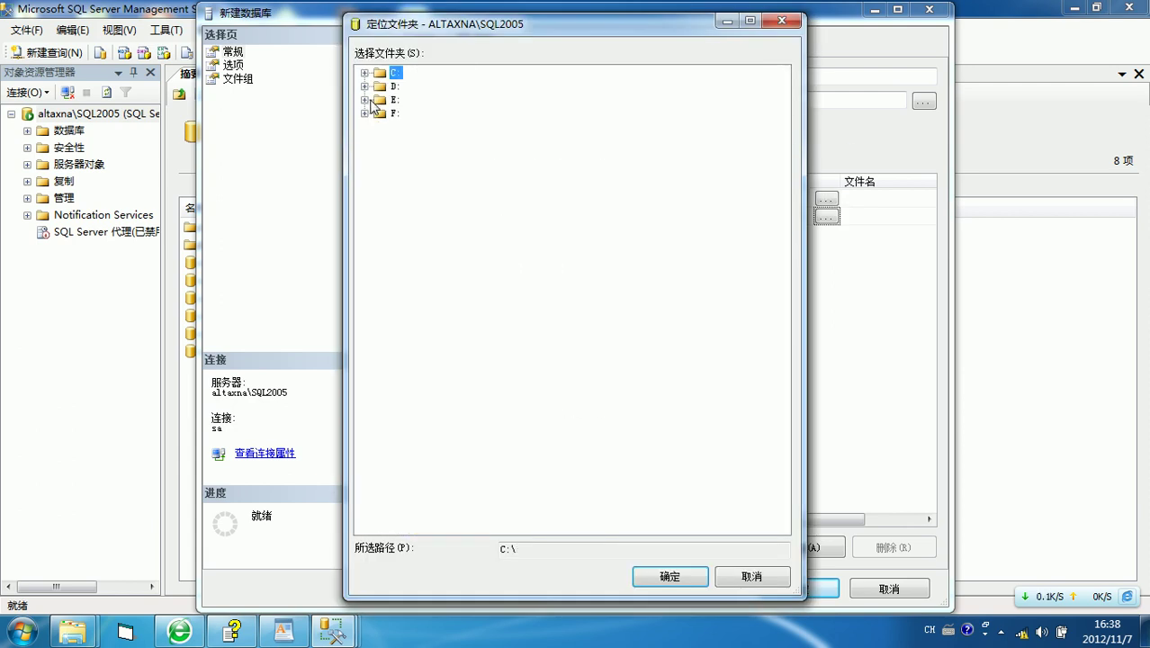
{"action": "left_click", "coordinate": [365, 114]}
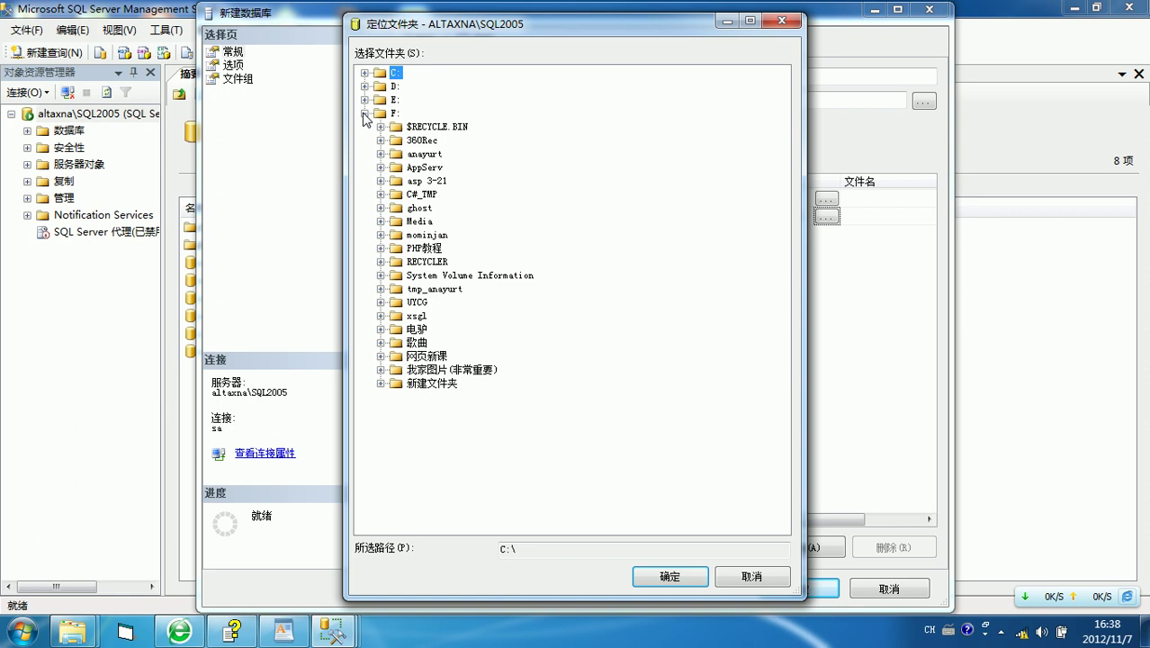
{"action": "double_click", "coordinate": [419, 194]}
{"action": "double_click", "coordinate": [444, 292]}
{"action": "left_click", "coordinate": [442, 304]}
{"action": "left_click", "coordinate": [651, 581]}
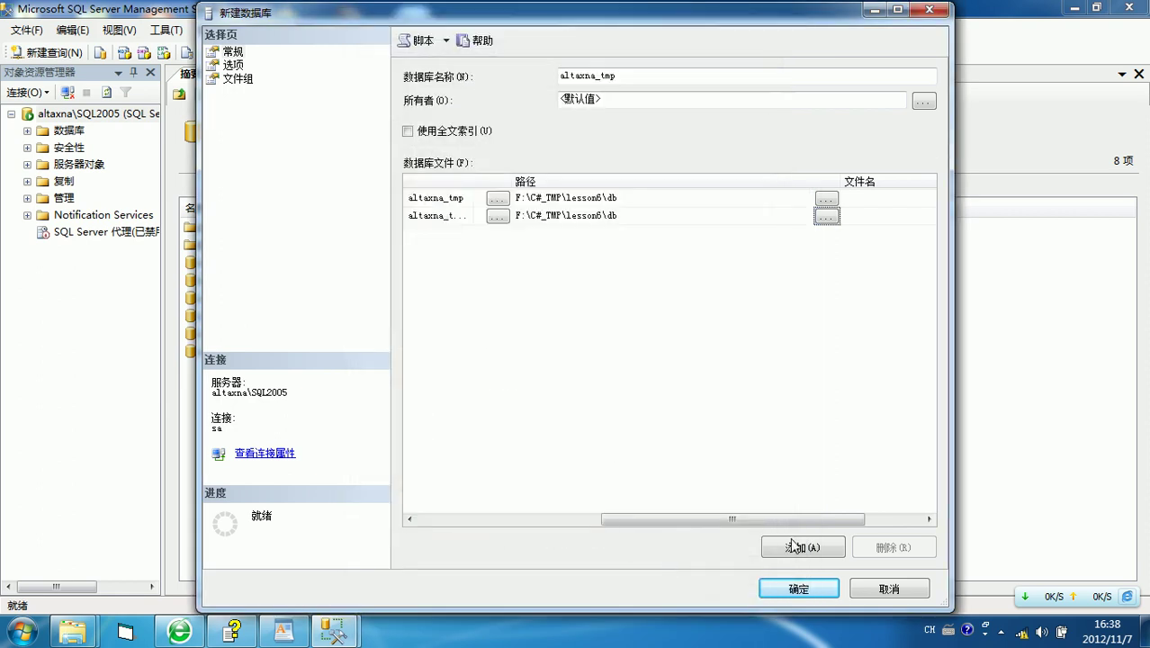
{"action": "left_click", "coordinate": [792, 590]}
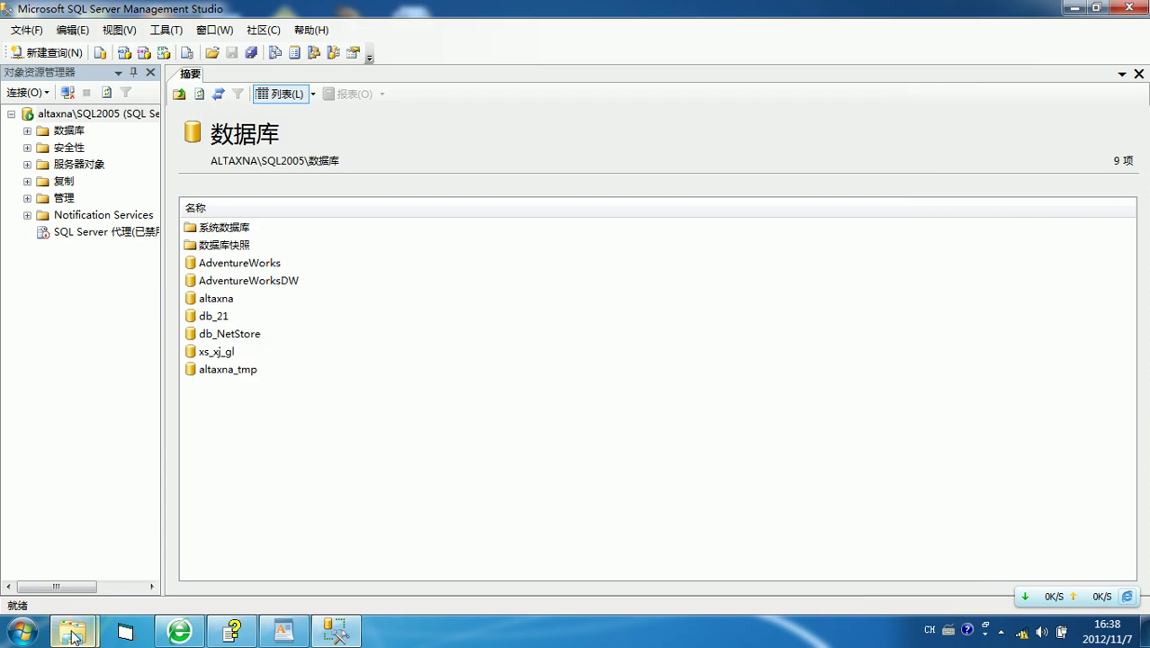
Step: Switch to Windows Explorer and open the folder F:\C#_TMP\lesson6\db
{"action": "mouse_move", "coordinate": [72, 630]}
{"action": "left_click", "coordinate": [92, 562]}
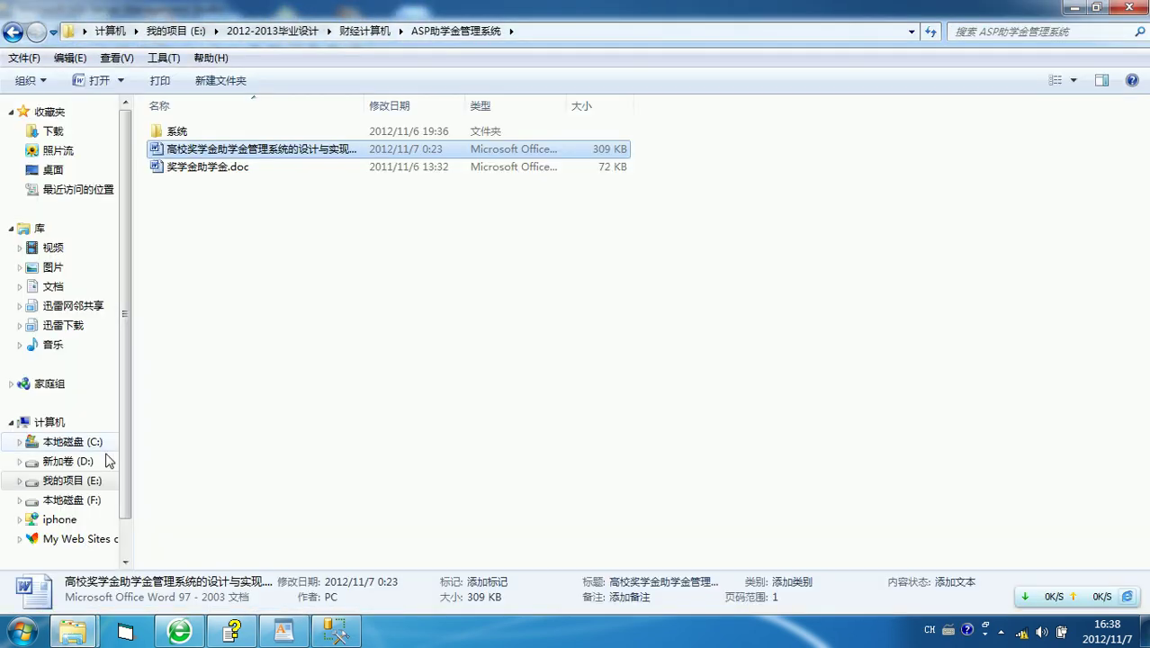
{"action": "left_click", "coordinate": [90, 501]}
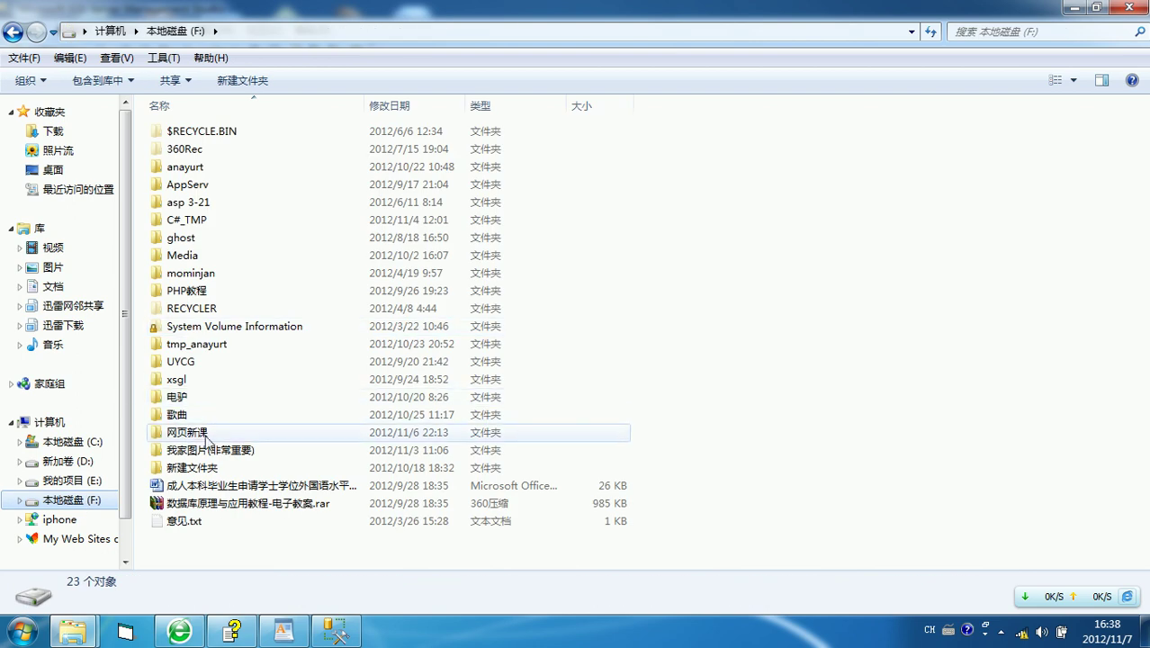
{"action": "left_click", "coordinate": [192, 225]}
{"action": "double_click", "coordinate": [191, 225]}
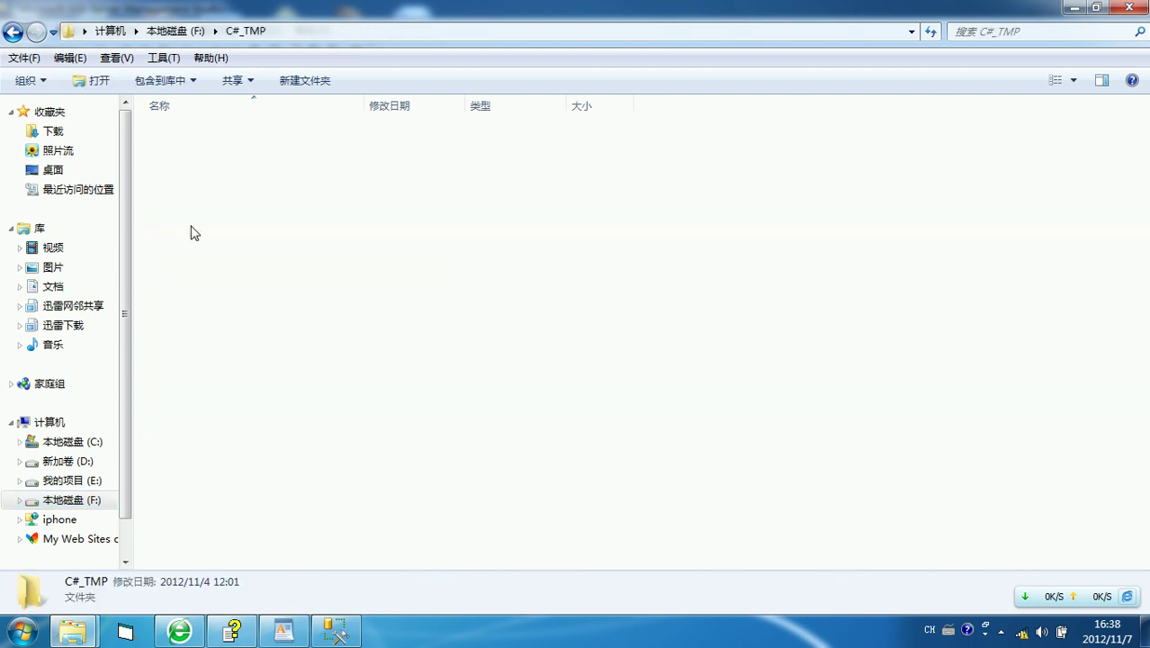
{"action": "double_click", "coordinate": [190, 240]}
{"action": "double_click", "coordinate": [171, 133]}
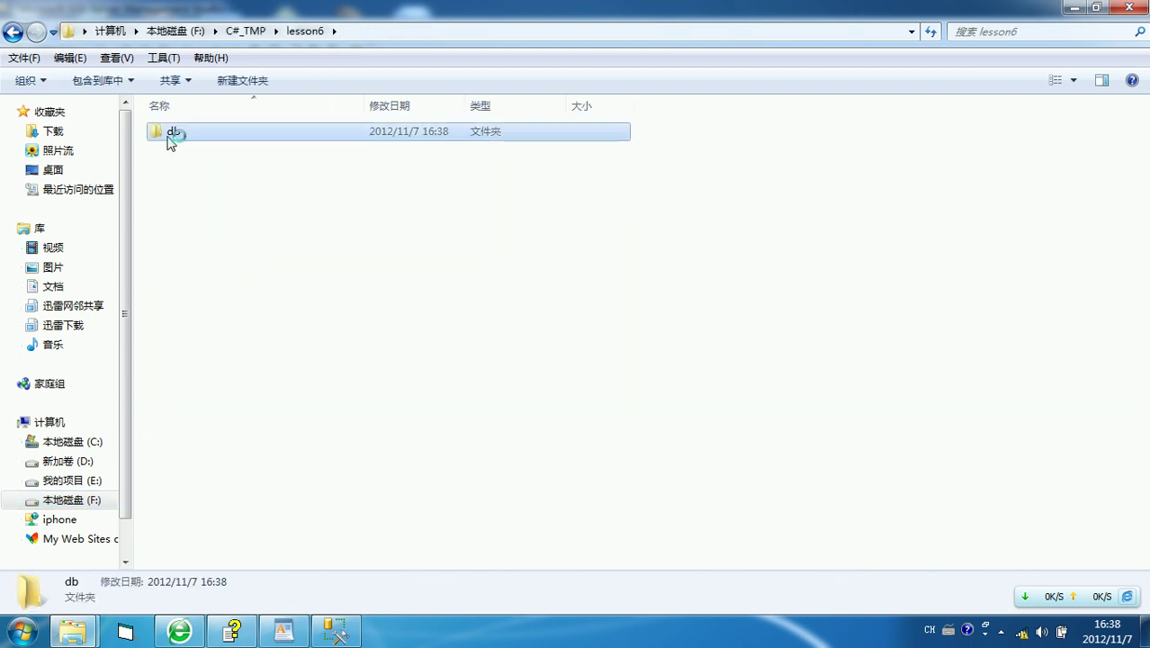
Step: Inspect the new database files in the db folder and select altaxna_tmp.mdf together with altaxna_tmp_log.ldf
{"action": "left_click", "coordinate": [190, 171]}
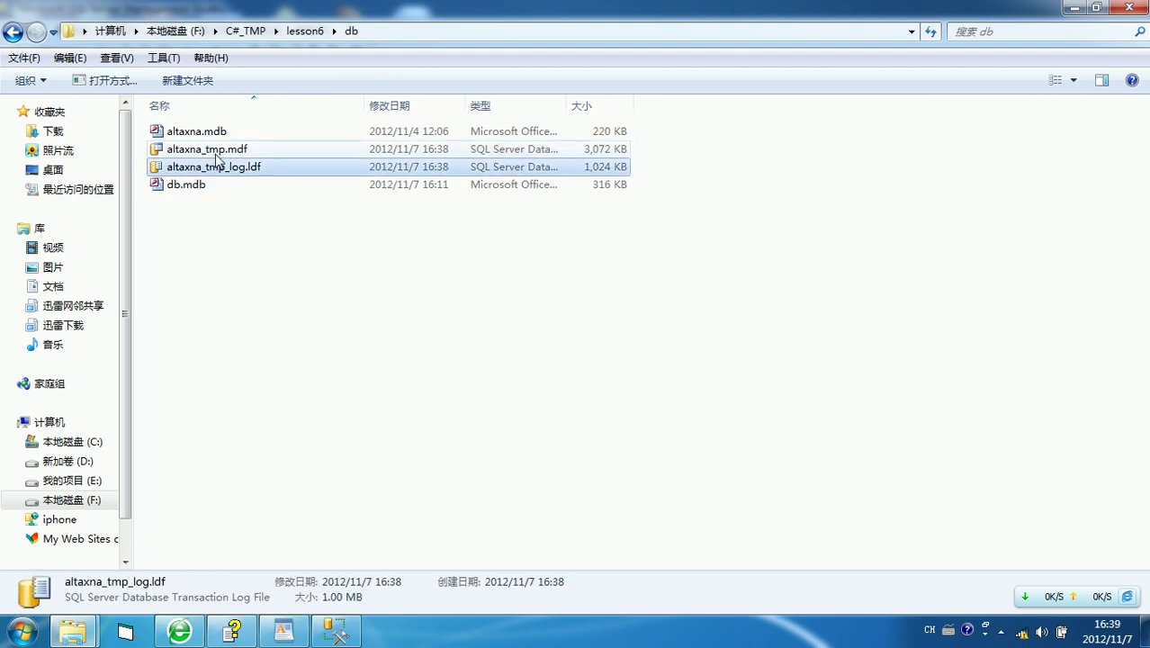
{"action": "left_click", "coordinate": [229, 151]}
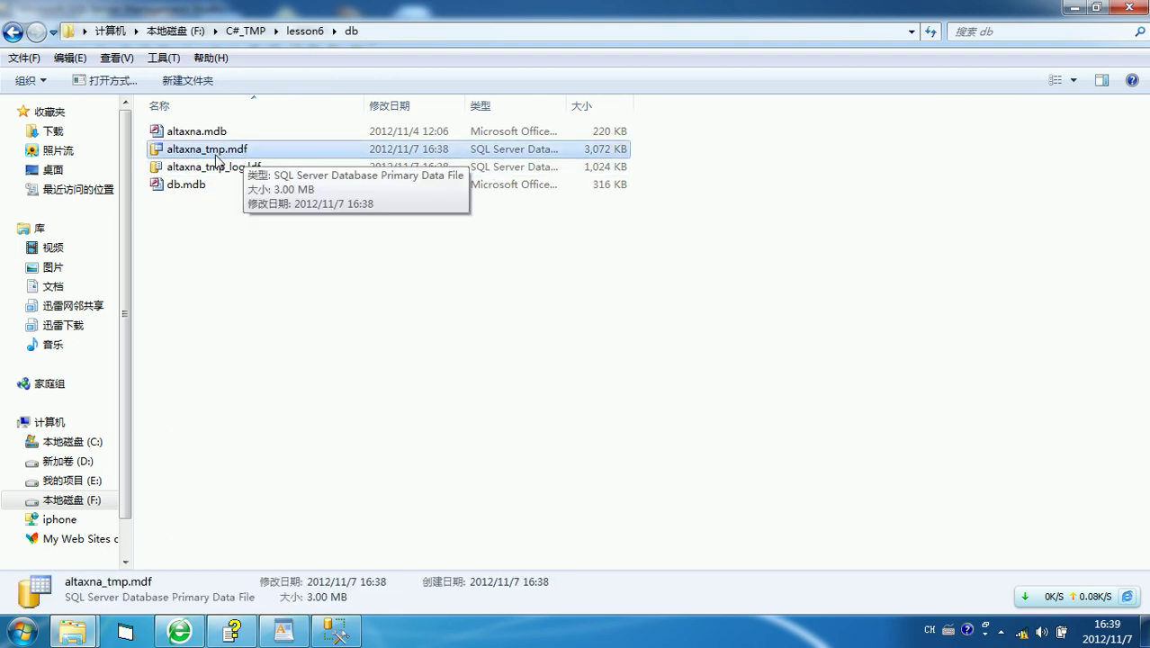
{"action": "left_click", "coordinate": [244, 169]}
{"action": "left_click", "coordinate": [306, 235]}
{"action": "left_click_drag", "start_coordinate": [288, 193], "coordinate": [257, 146]}
{"action": "left_click", "coordinate": [288, 260]}
{"action": "left_click_drag", "start_coordinate": [695, 168], "coordinate": [599, 149]}
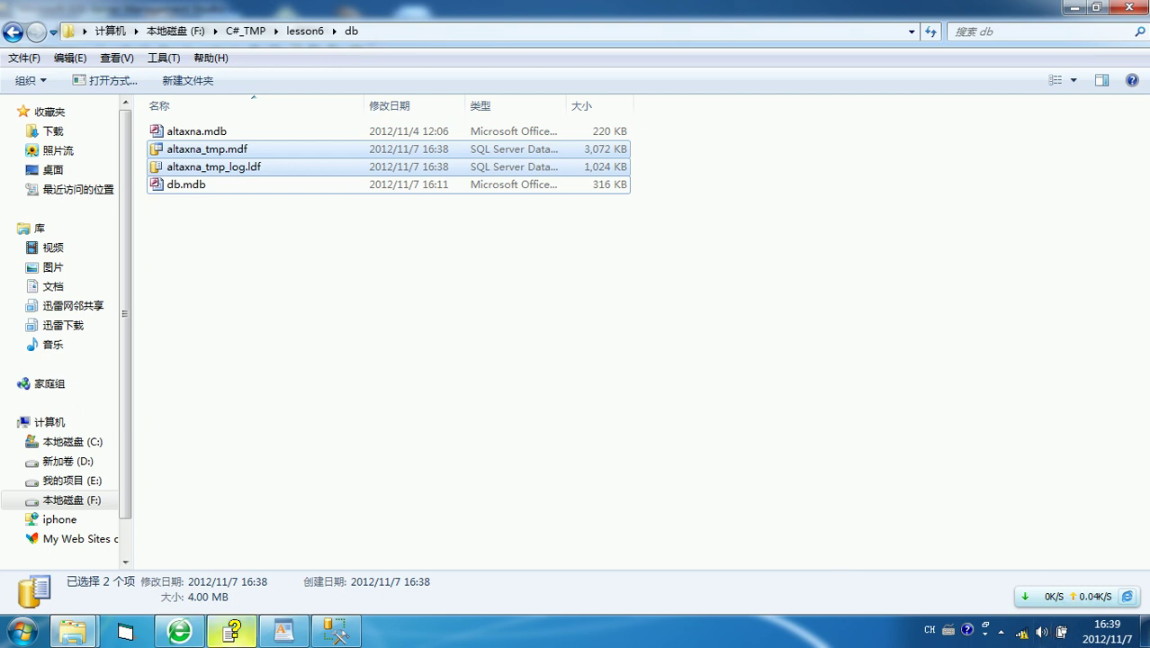
Step: Switch to SQL Server Management Studio and stop the MSSQL$SQL2005 service of the altaxna\SQL2005 server
{"action": "left_click", "coordinate": [334, 635]}
{"action": "right_click", "coordinate": [50, 115]}
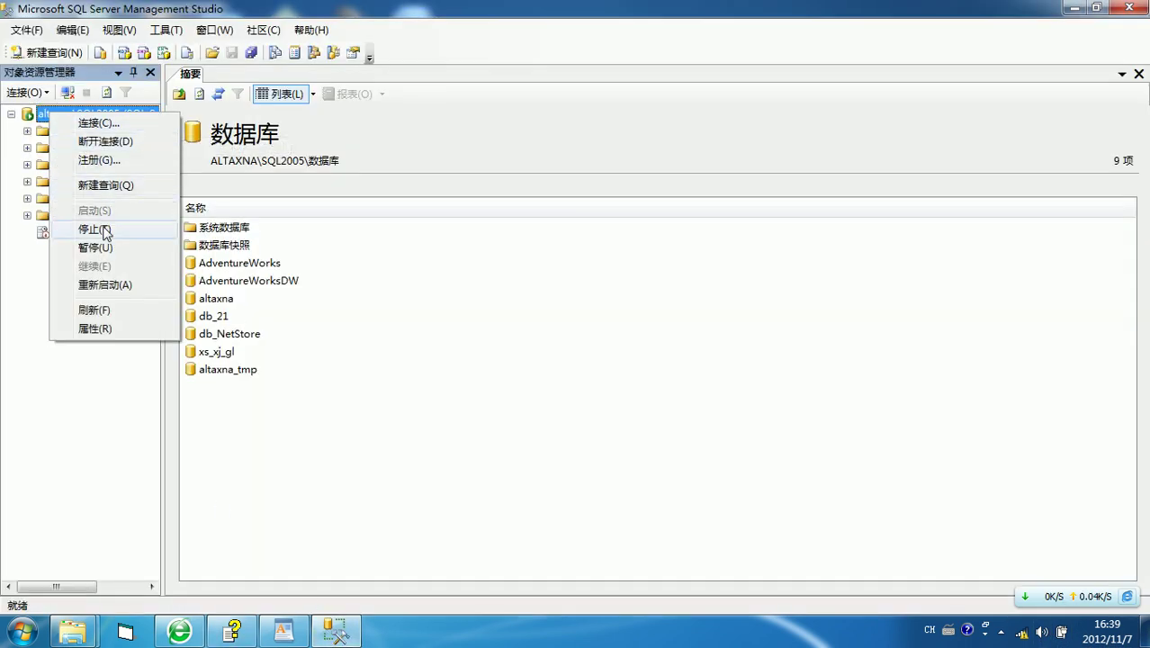
{"action": "left_click", "coordinate": [101, 227]}
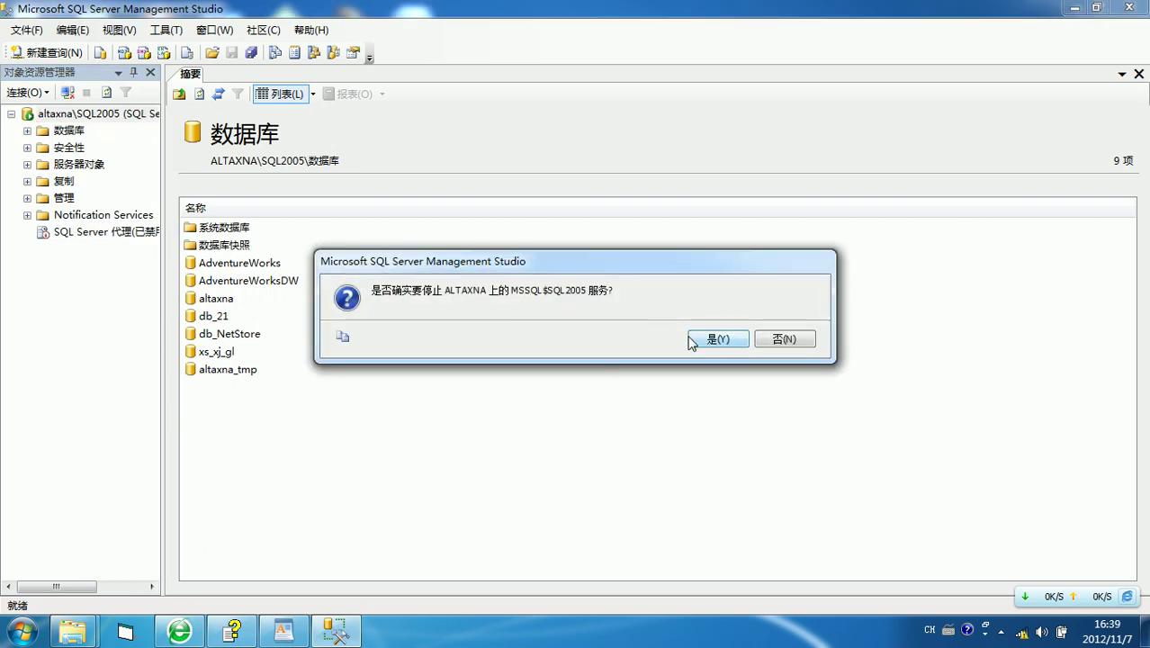
{"action": "left_click", "coordinate": [716, 339]}
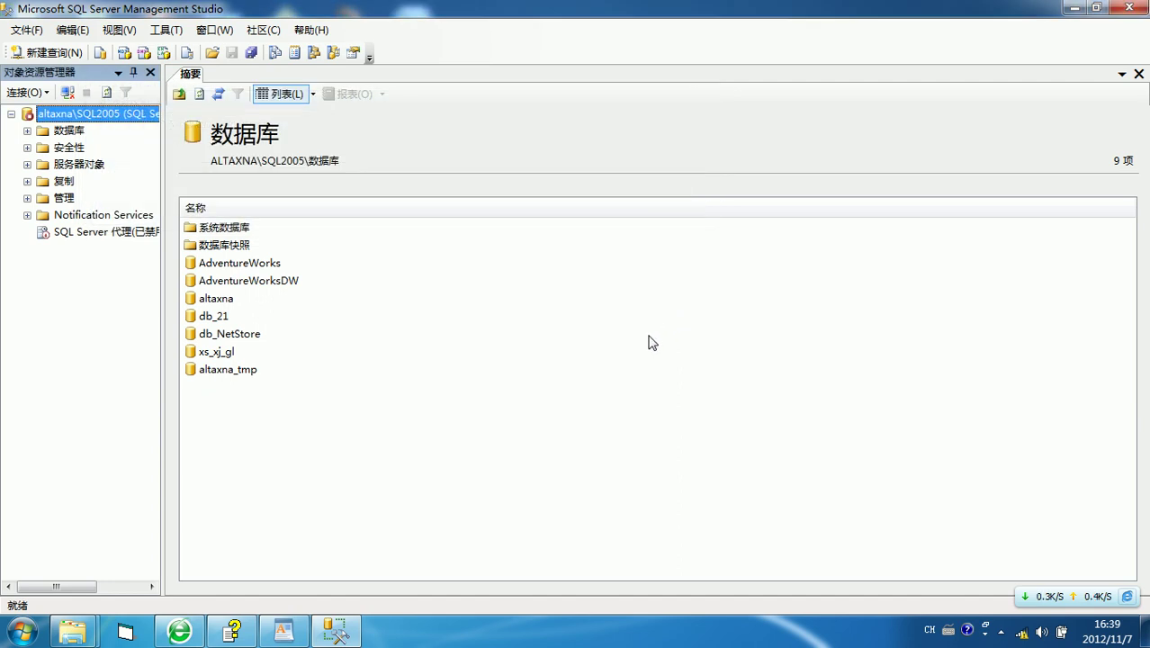
{"action": "right_click", "coordinate": [66, 115]}
{"action": "left_click", "coordinate": [83, 130]}
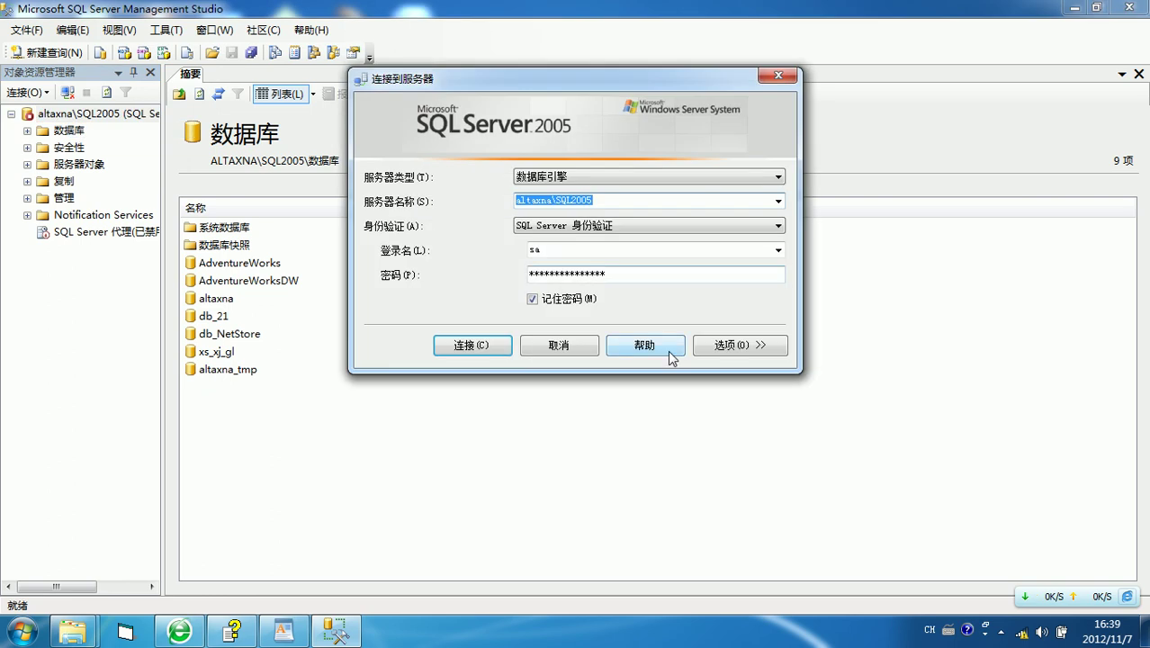
{"action": "left_click", "coordinate": [585, 356]}
Step: Switch to Windows Explorer and copy altaxna_tmp.mdf and altaxna_tmp_log.ldf from the db folder to the root of drive C
{"action": "mouse_move", "coordinate": [76, 633]}
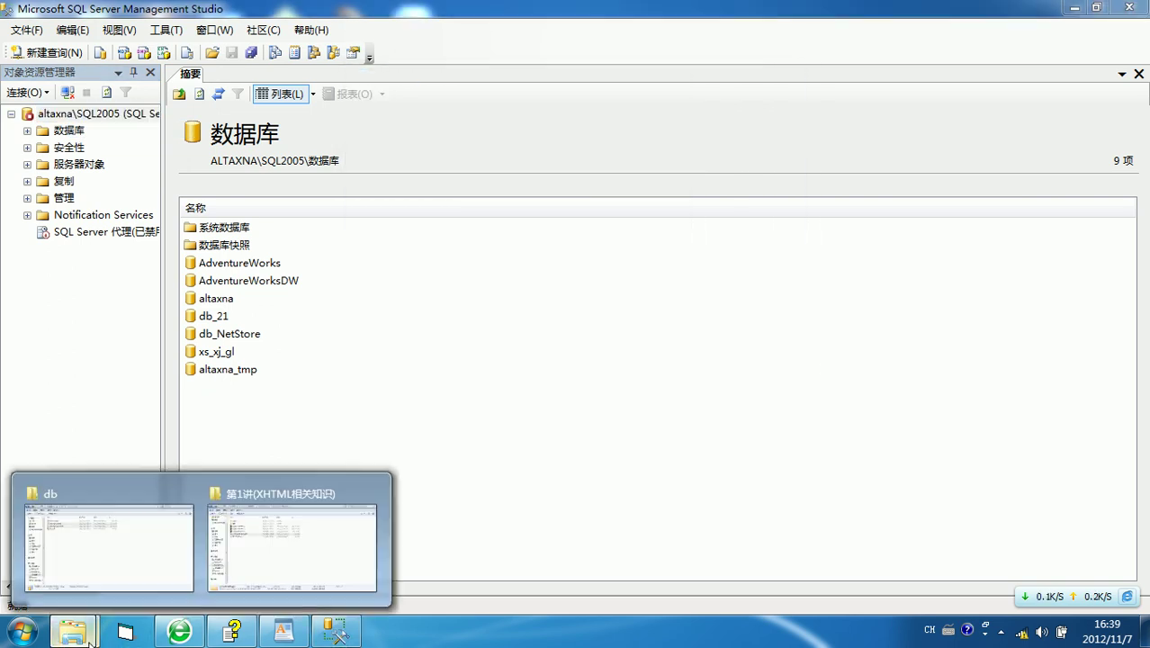
{"action": "left_click", "coordinate": [113, 555]}
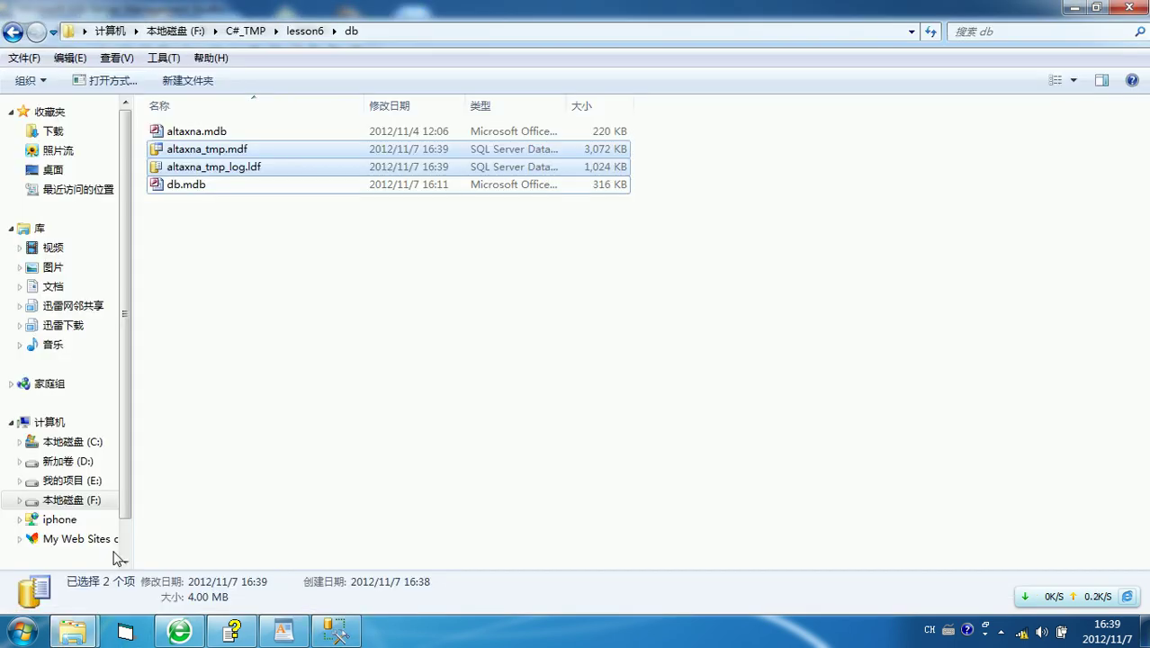
{"action": "left_click", "coordinate": [231, 184]}
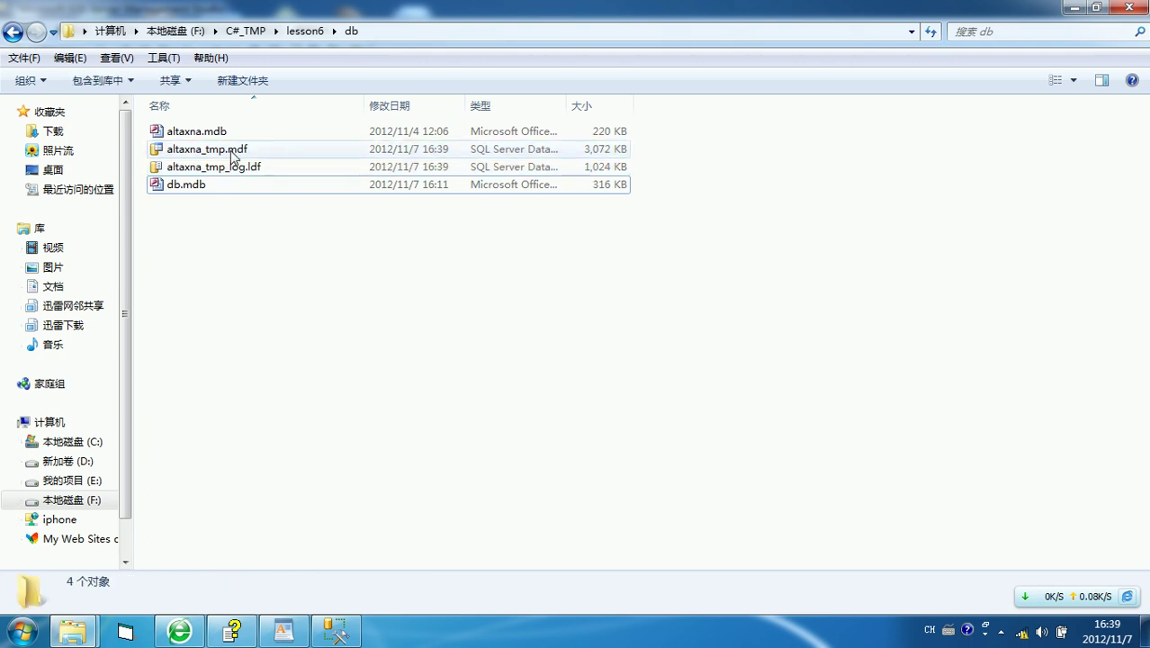
{"action": "left_click", "coordinate": [239, 151]}
{"action": "left_click", "coordinate": [232, 174], "text": "shift"}
{"action": "right_click", "coordinate": [229, 173]}
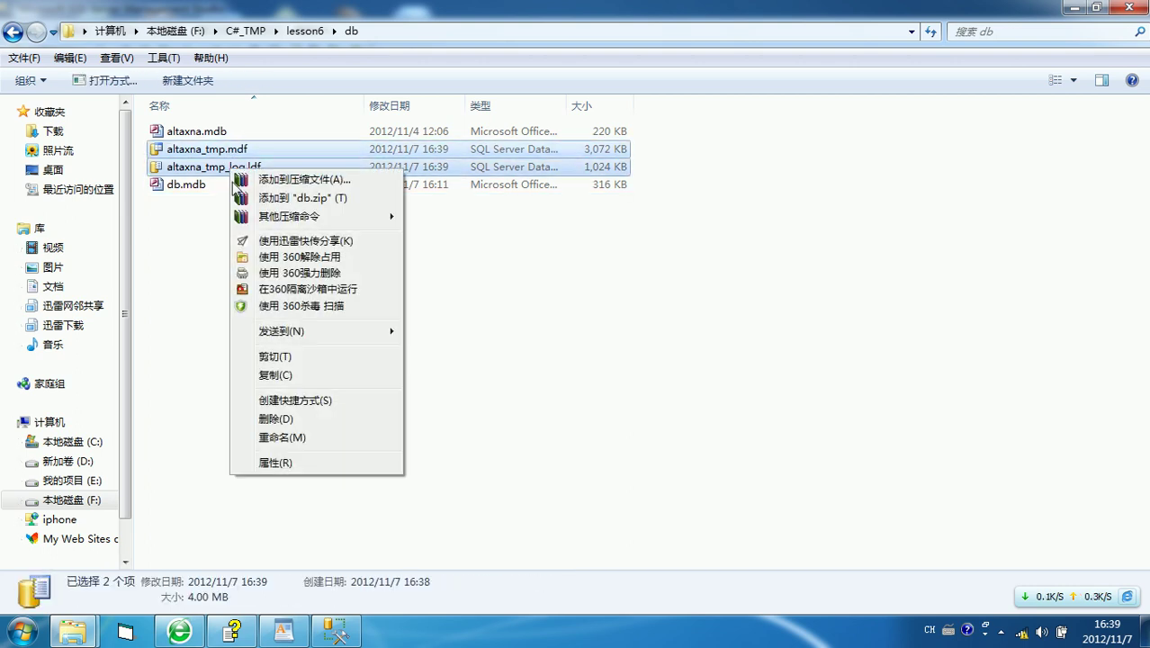
{"action": "left_click", "coordinate": [286, 378]}
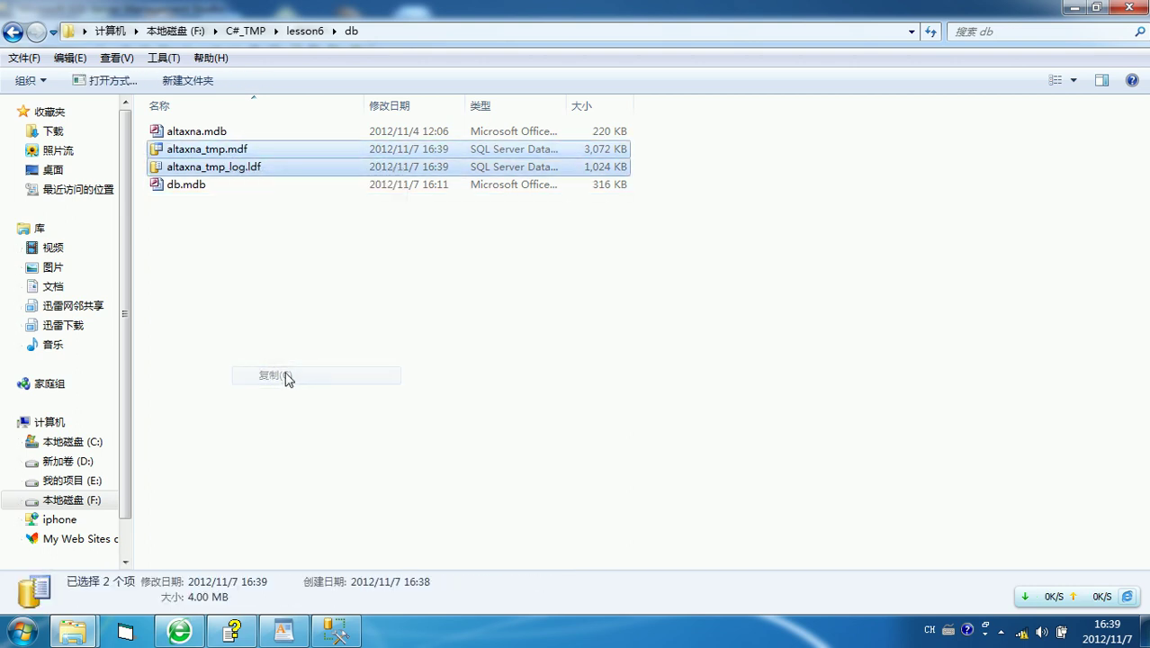
{"action": "left_click", "coordinate": [71, 441]}
{"action": "right_click", "coordinate": [764, 442]}
{"action": "left_click", "coordinate": [812, 303]}
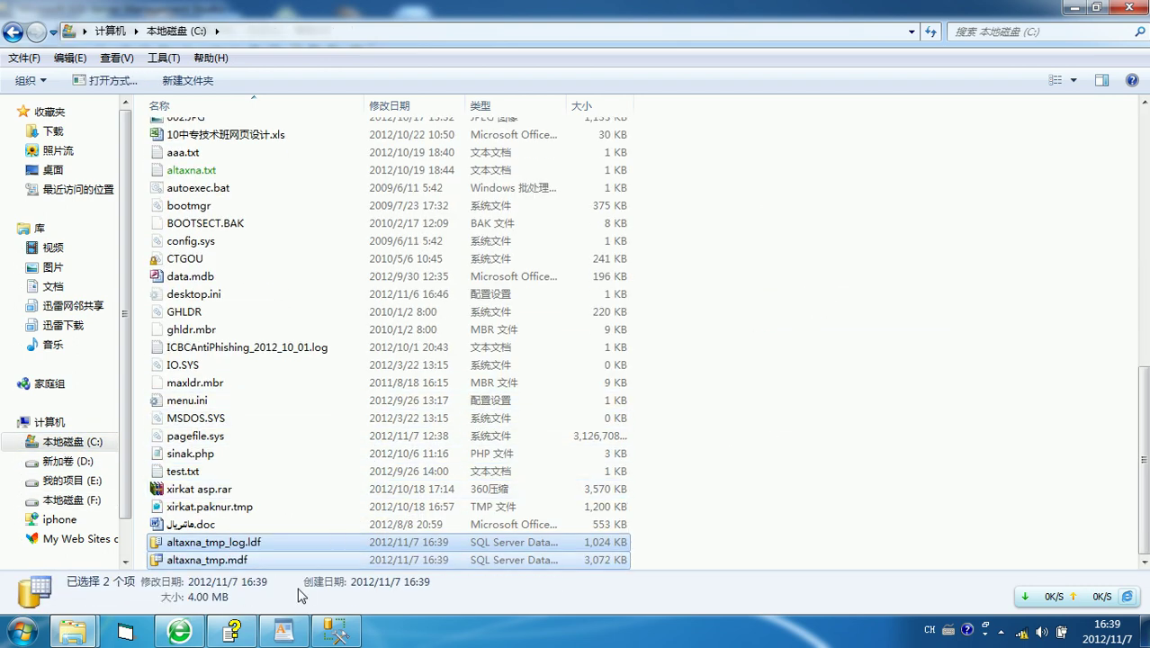
Step: Delete the copied altaxna_tmp.mdf and altaxna_tmp_log.ldf from drive C to the recycle bin
{"action": "key", "text": "Delete"}
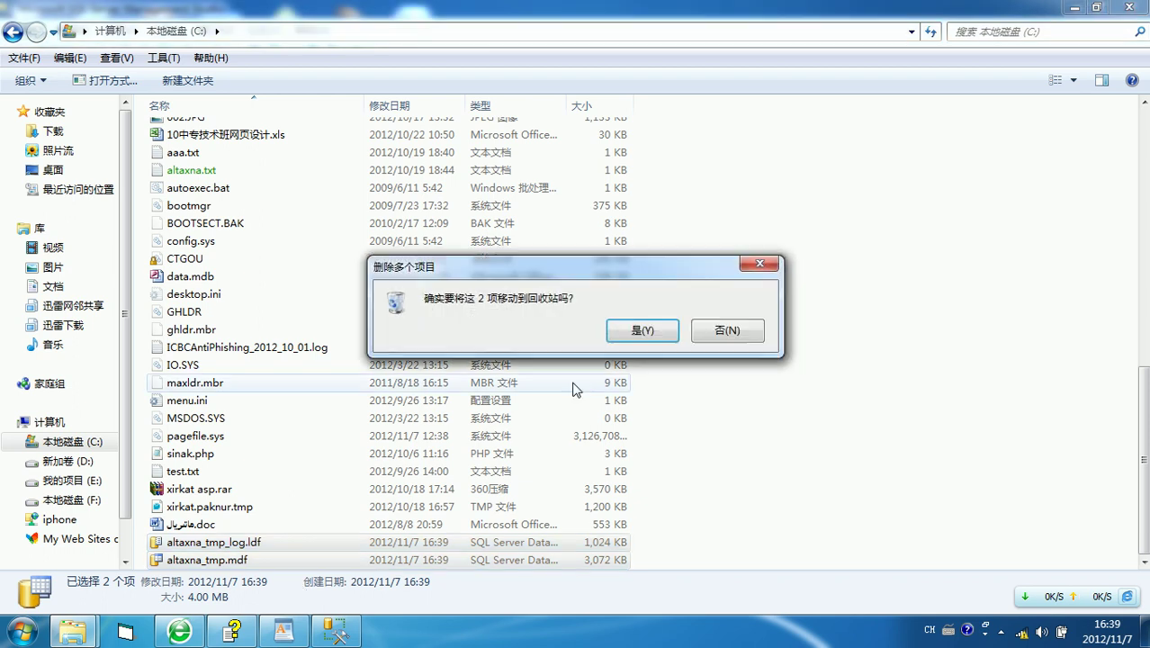
{"action": "left_click", "coordinate": [630, 342]}
Step: Switch to SQL Server Management Studio and start the MSSQL$SQL2005 service of the altaxna\SQL2005 server
{"action": "left_click", "coordinate": [336, 633]}
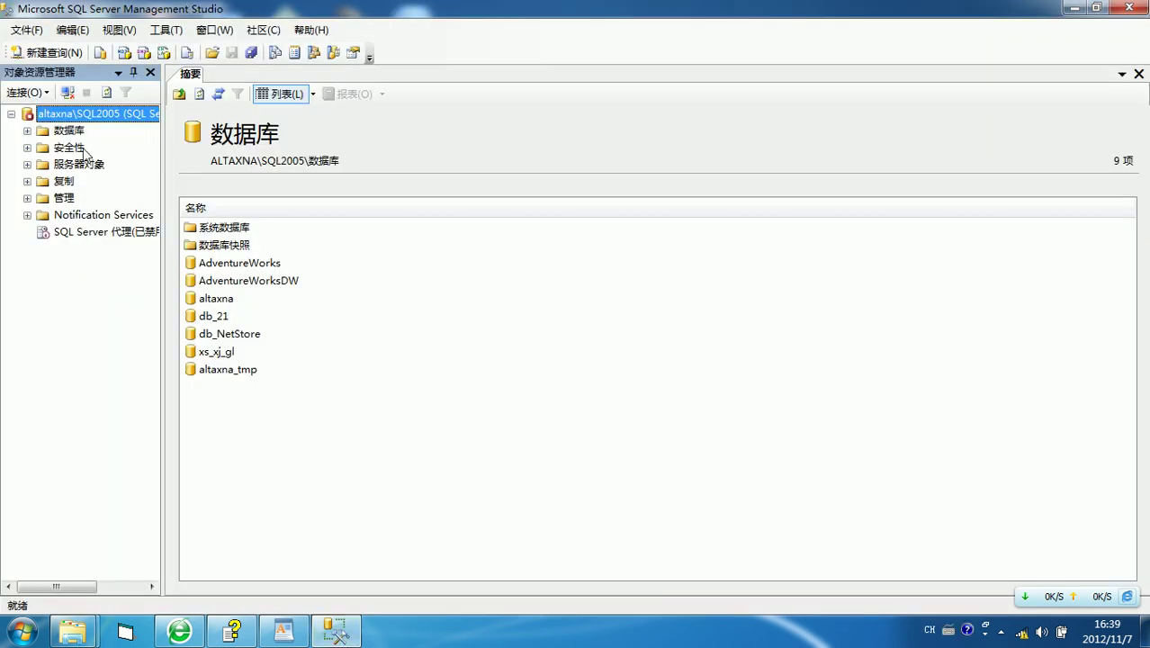
{"action": "right_click", "coordinate": [86, 114]}
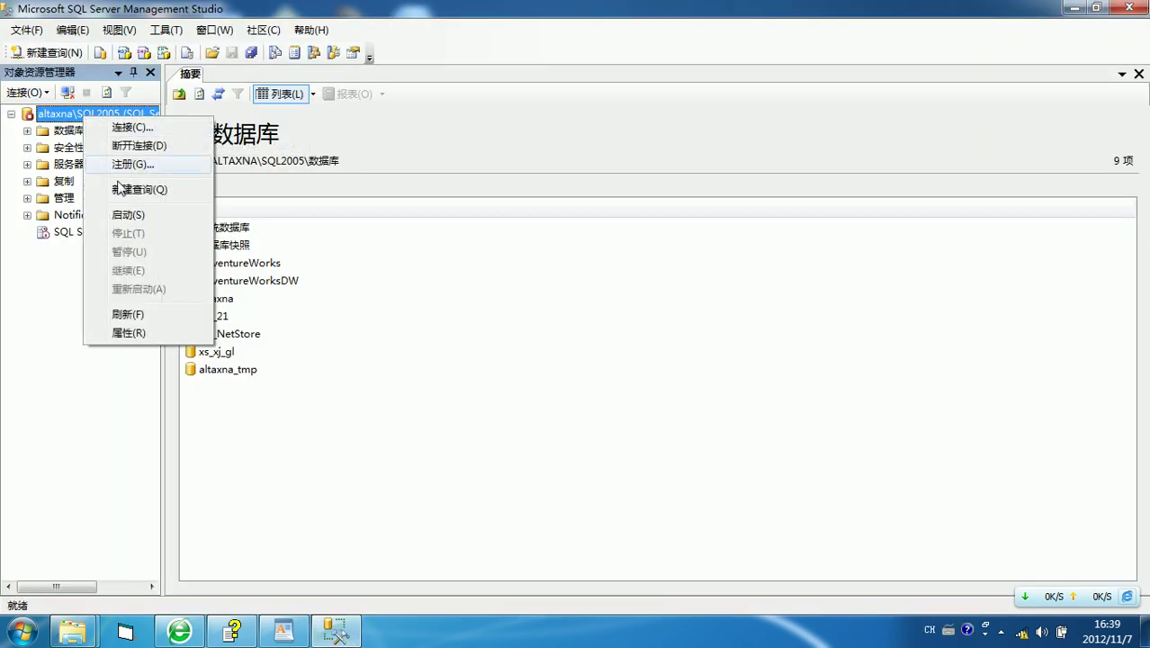
{"action": "left_click", "coordinate": [126, 215]}
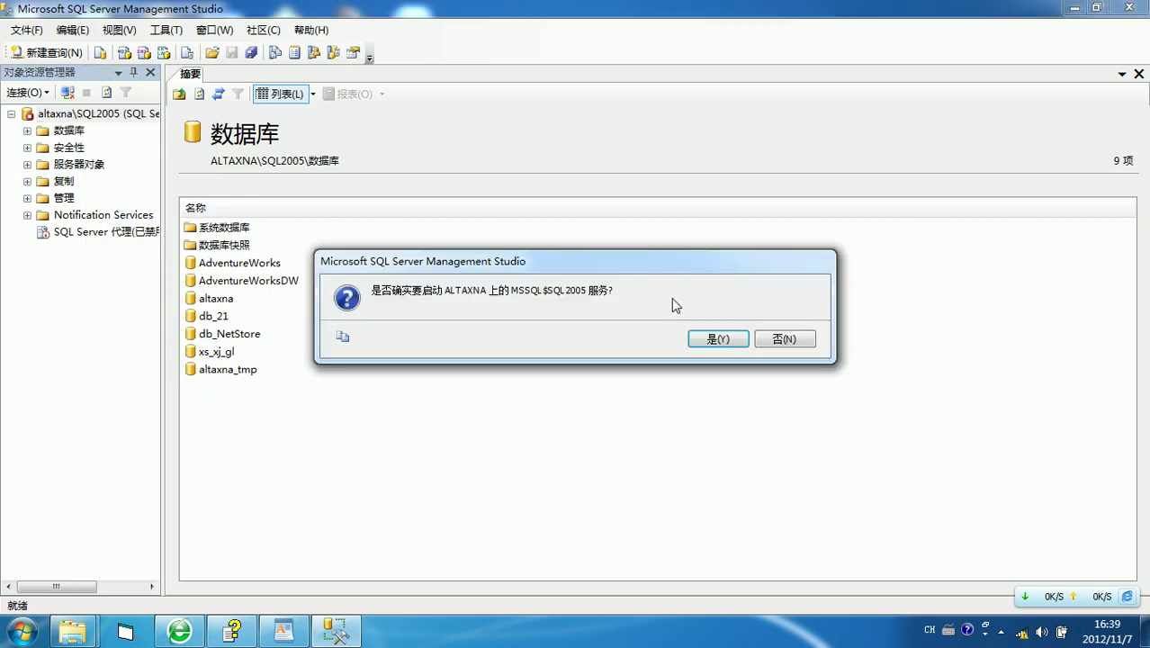
{"action": "left_click", "coordinate": [704, 338]}
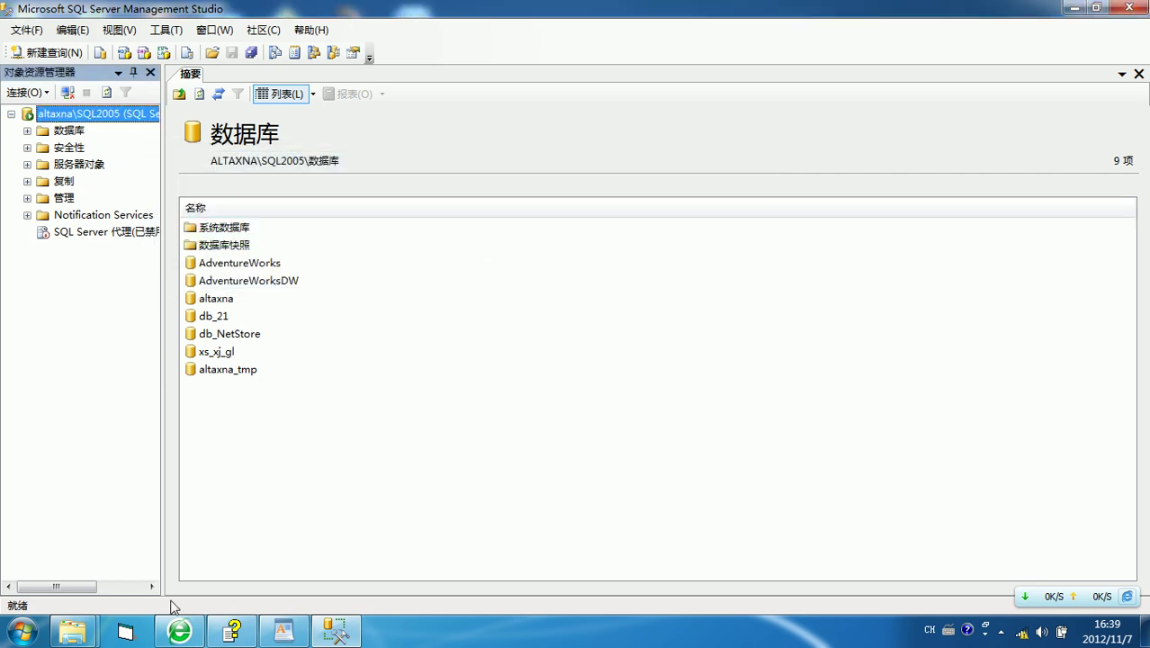
Step: Switch to Windows Explorer and open the folder F:\C#_TMP\lesson6\db
{"action": "mouse_move", "coordinate": [72, 631]}
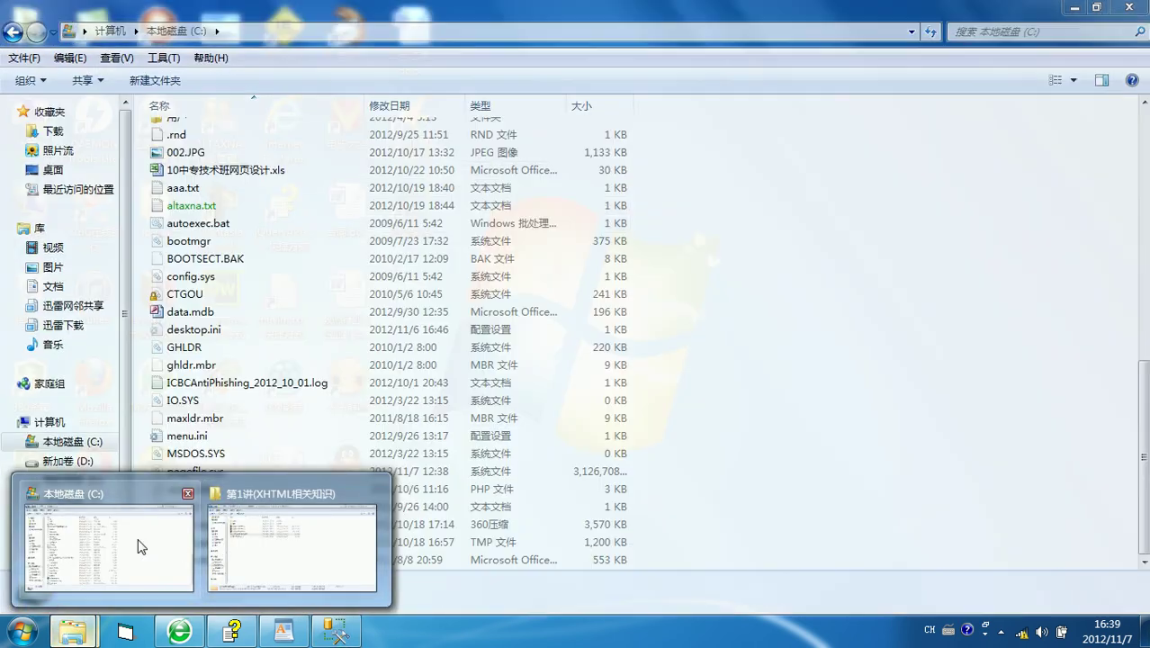
{"action": "left_click", "coordinate": [138, 547]}
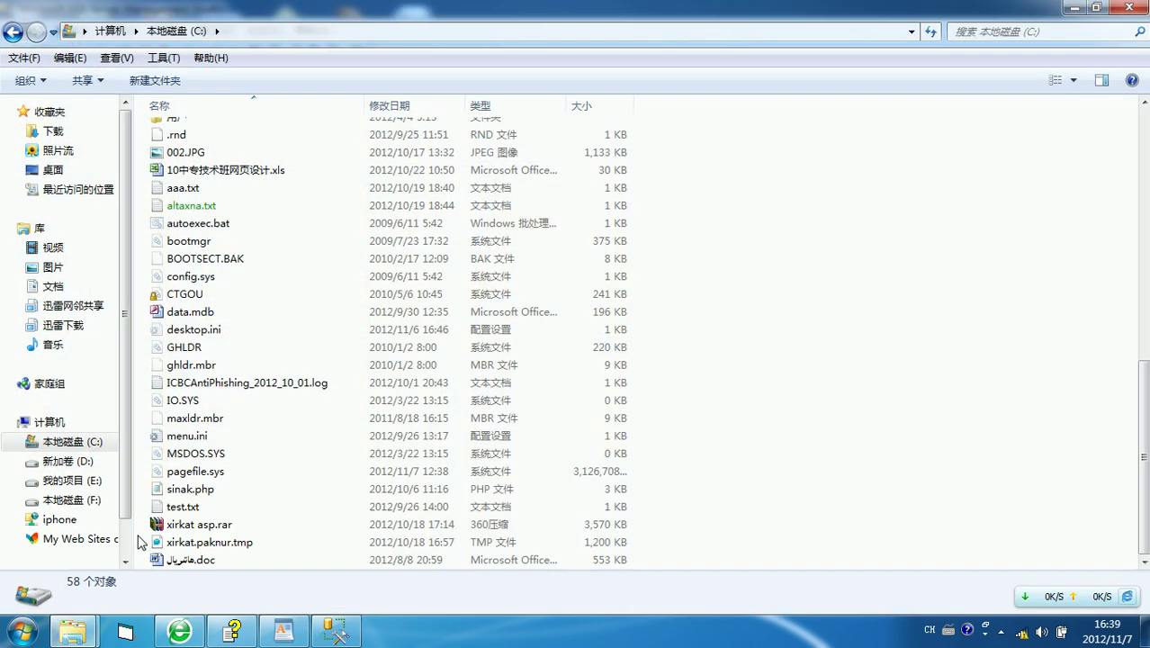
{"action": "left_click", "coordinate": [97, 506]}
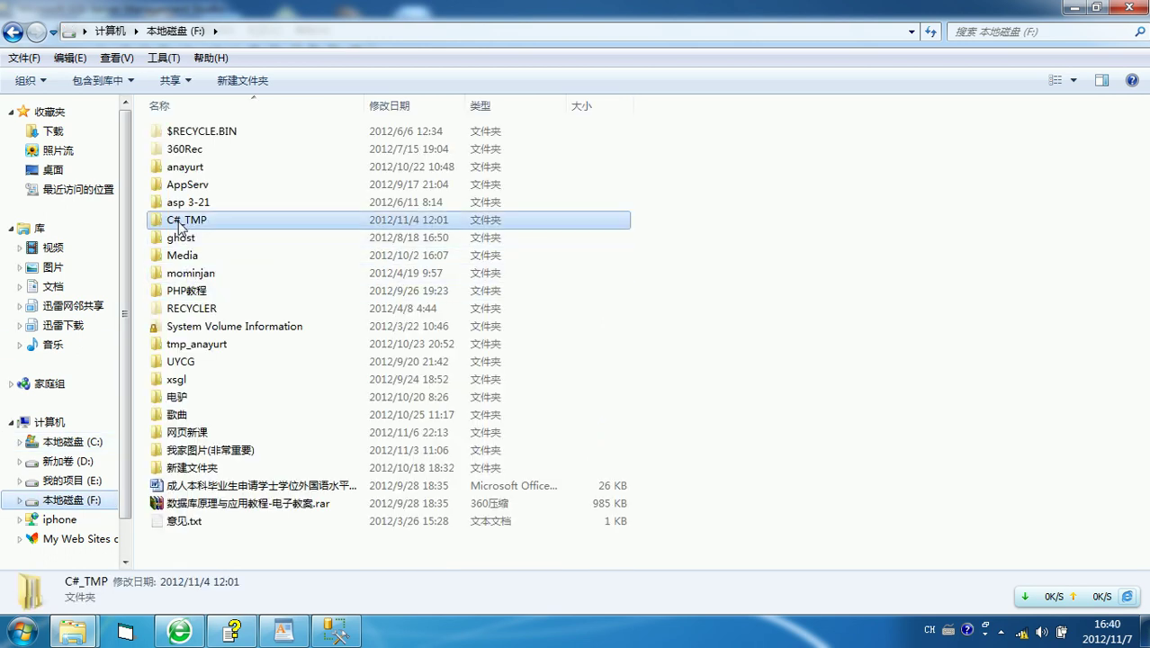
{"action": "double_click", "coordinate": [180, 227]}
{"action": "double_click", "coordinate": [191, 239]}
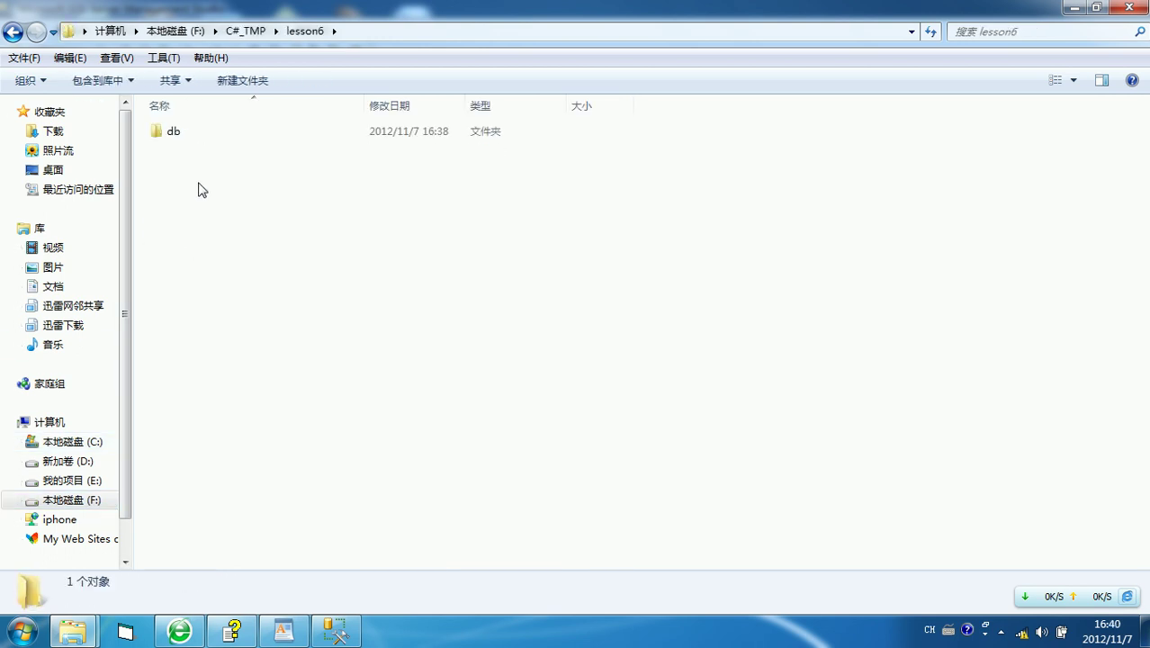
{"action": "double_click", "coordinate": [180, 136]}
Step: Try to delete altaxna_tmp.mdf from the db folder while the SQL Server service is running
{"action": "left_click", "coordinate": [211, 151]}
{"action": "left_click", "coordinate": [211, 164], "text": "ctrl"}
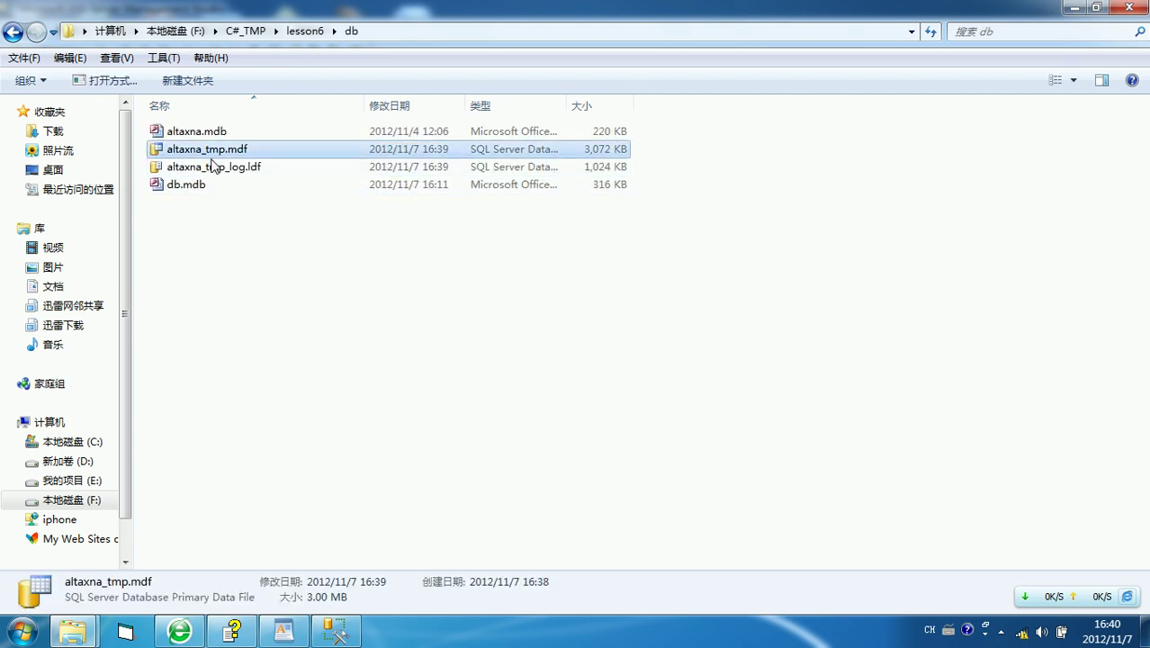
{"action": "key", "text": "Delete"}
{"action": "left_click", "coordinate": [616, 386]}
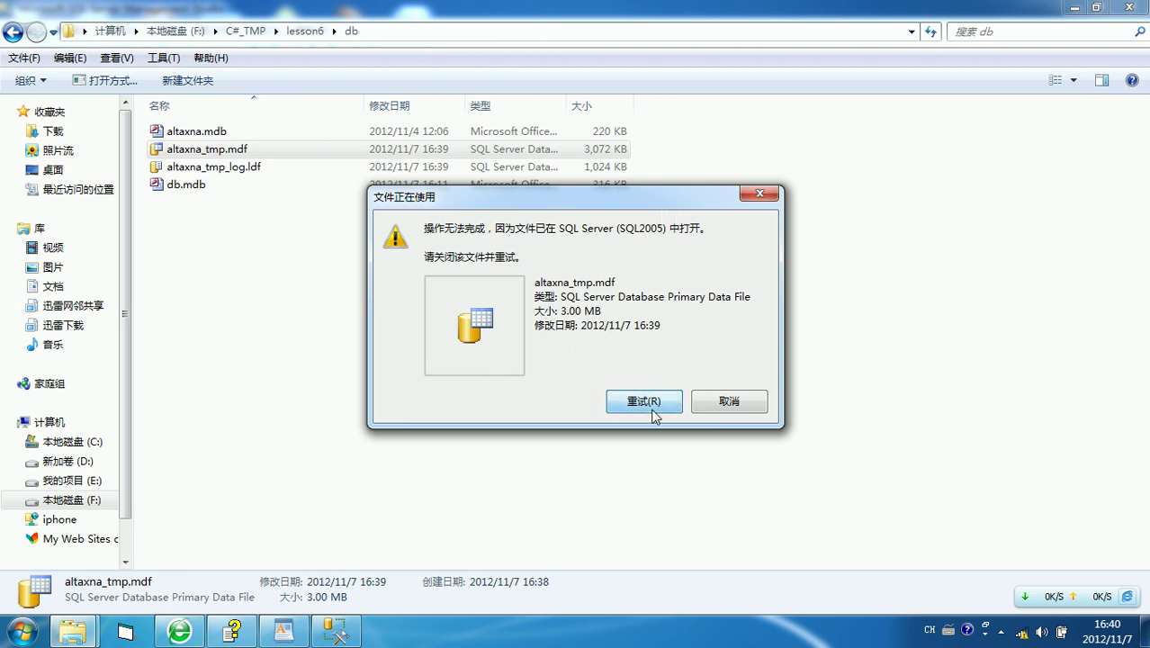
{"action": "left_click", "coordinate": [720, 407]}
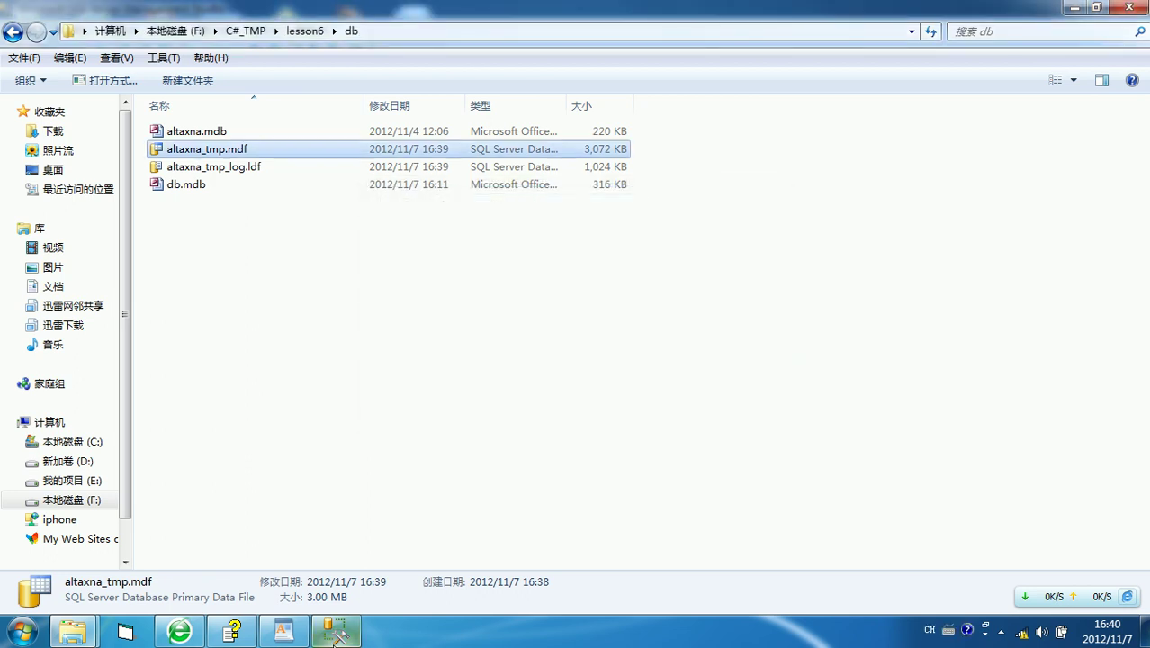
Step: Close SQL Server Management Studio and try again to delete altaxna_tmp.mdf from the db folder
{"action": "right_click", "coordinate": [327, 637]}
{"action": "left_click", "coordinate": [335, 632]}
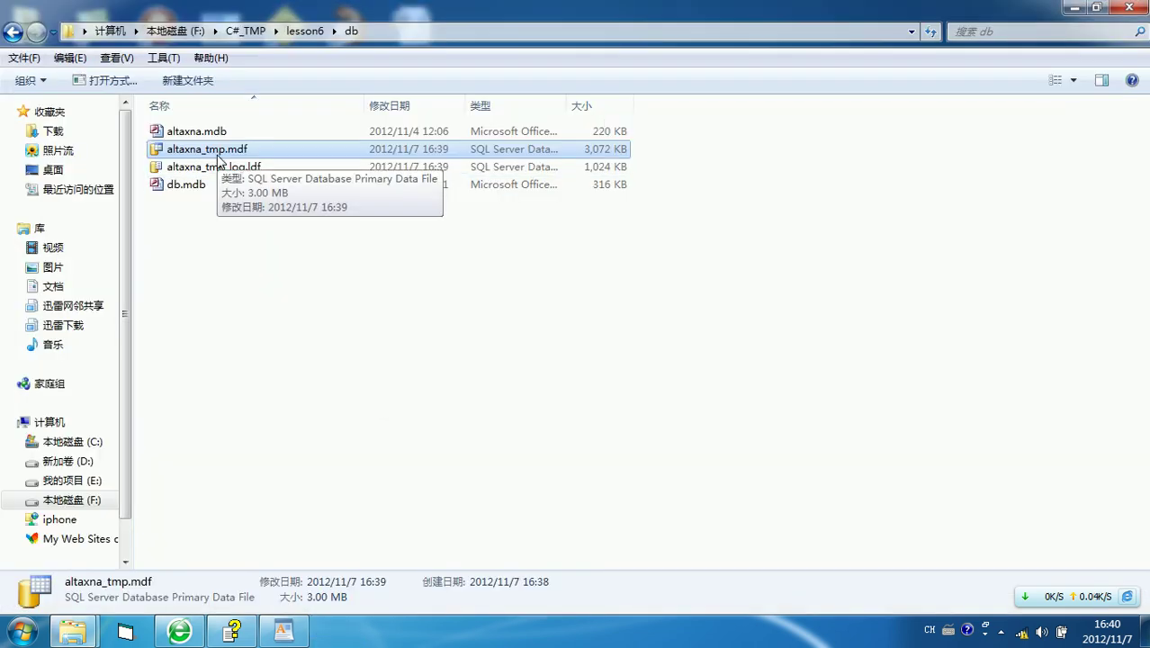
{"action": "key", "text": "Delete"}
{"action": "left_click", "coordinate": [619, 390]}
{"action": "left_click", "coordinate": [639, 397]}
{"action": "left_click", "coordinate": [711, 401]}
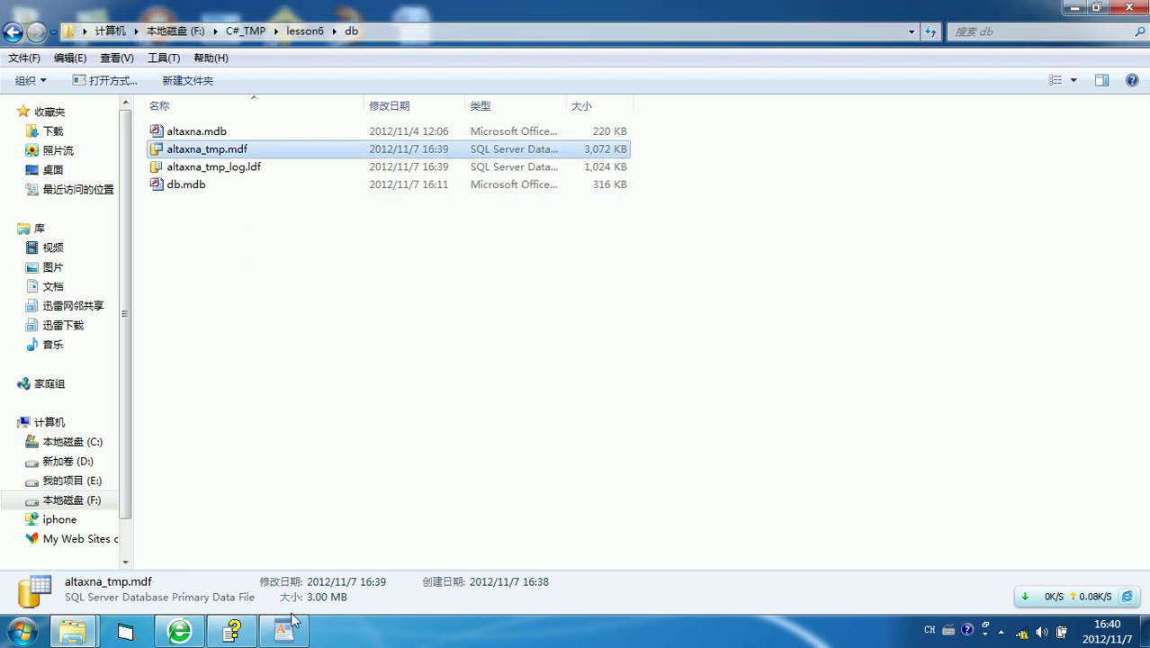
Step: Launch SQL Server Management Studio, connect to altaxna\SQL2005 with SQL Server authentication, and expand the server's databases
{"action": "left_click", "coordinate": [22, 630]}
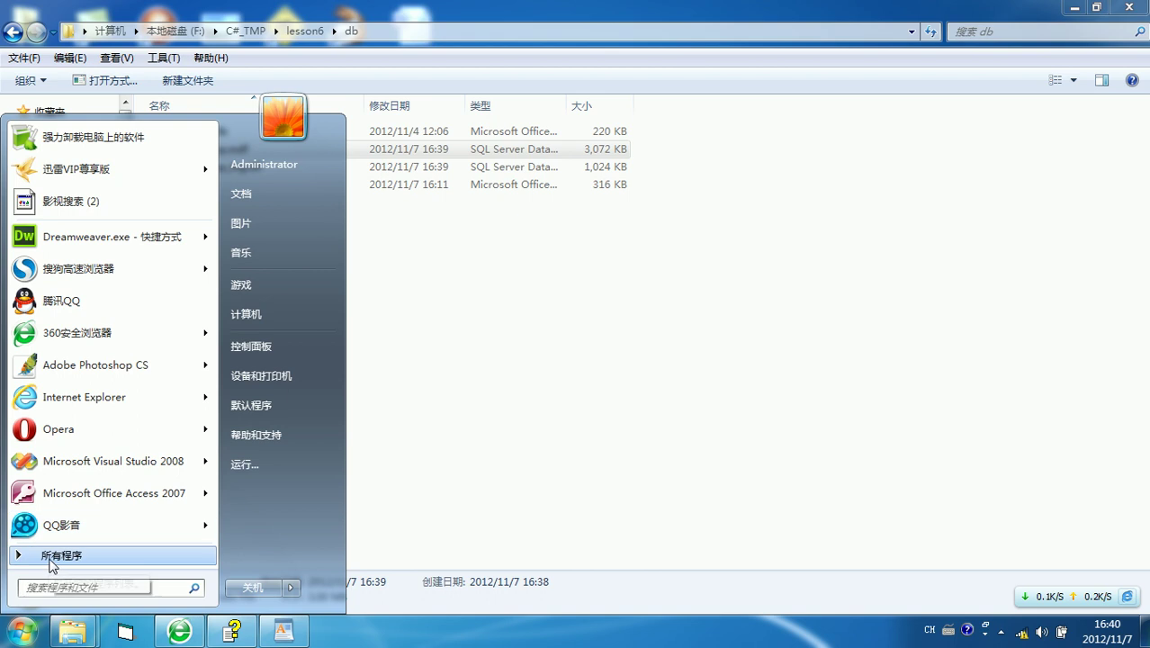
{"action": "left_click", "coordinate": [50, 556]}
{"action": "left_click", "coordinate": [93, 273]}
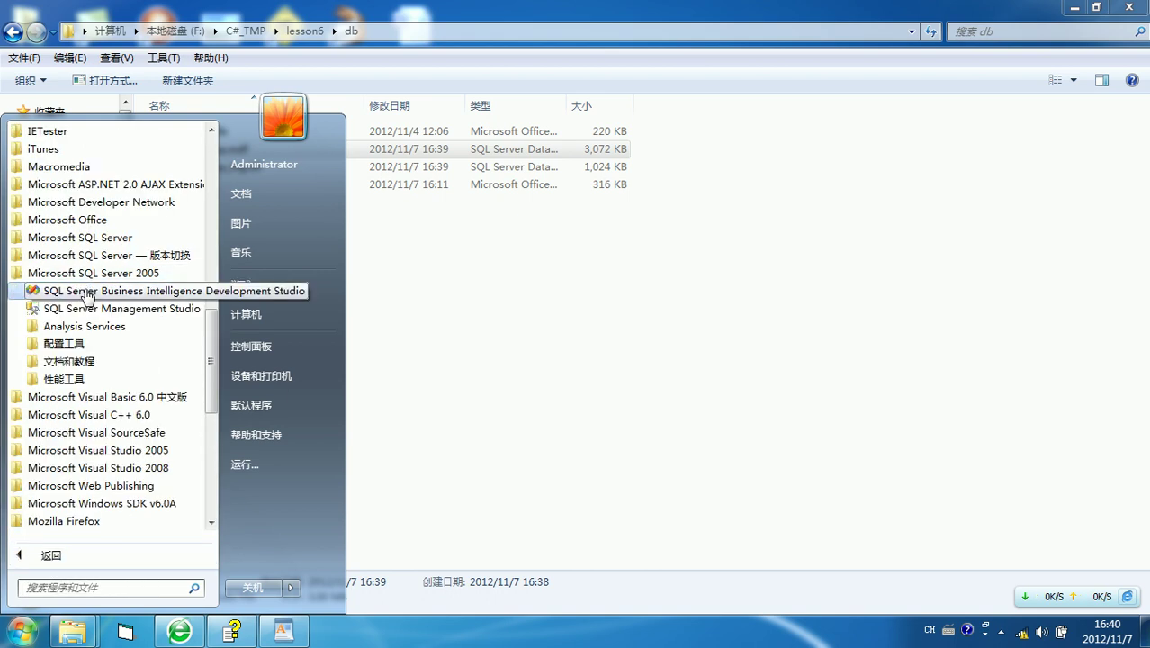
{"action": "left_click", "coordinate": [83, 308]}
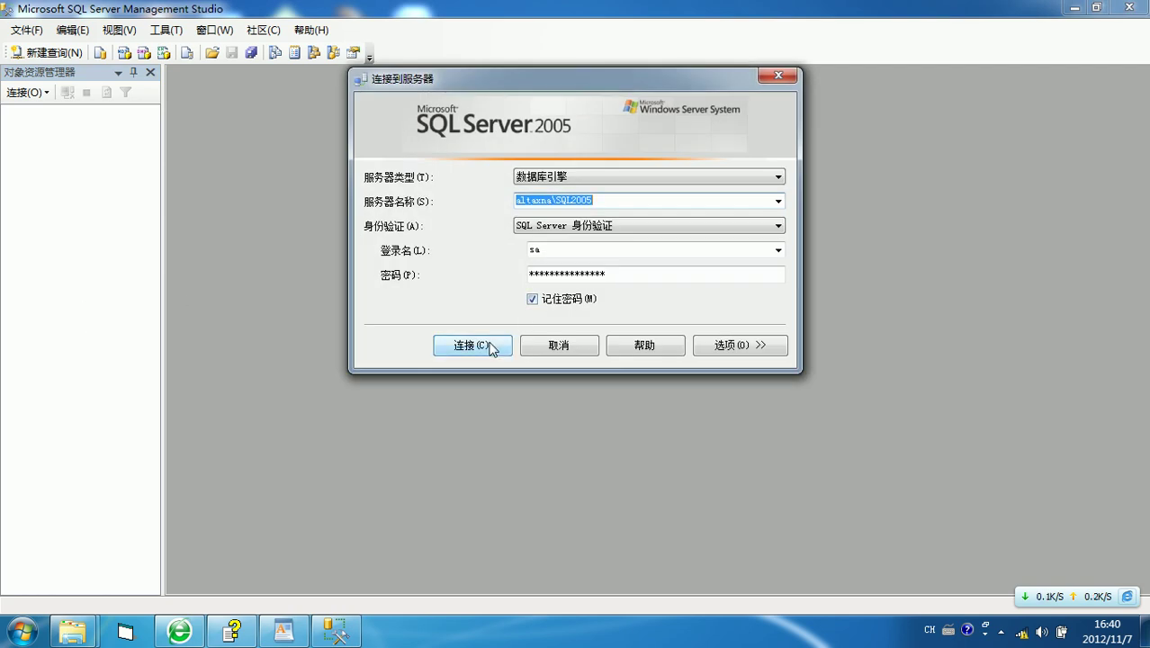
{"action": "left_click", "coordinate": [491, 346]}
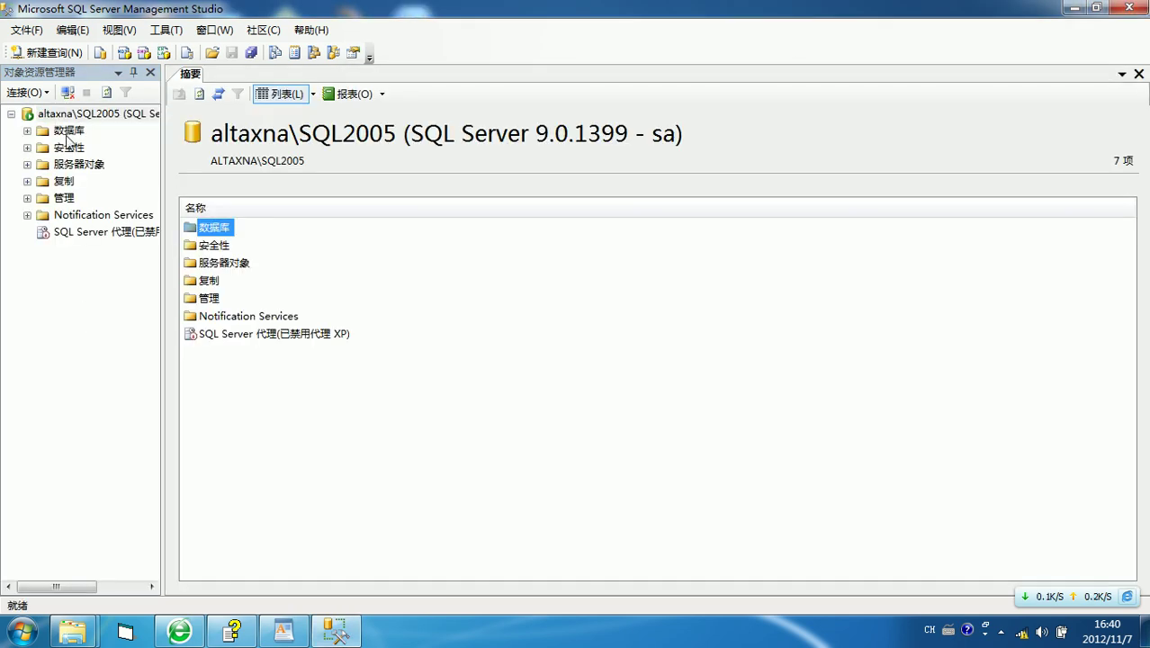
{"action": "left_click", "coordinate": [65, 133]}
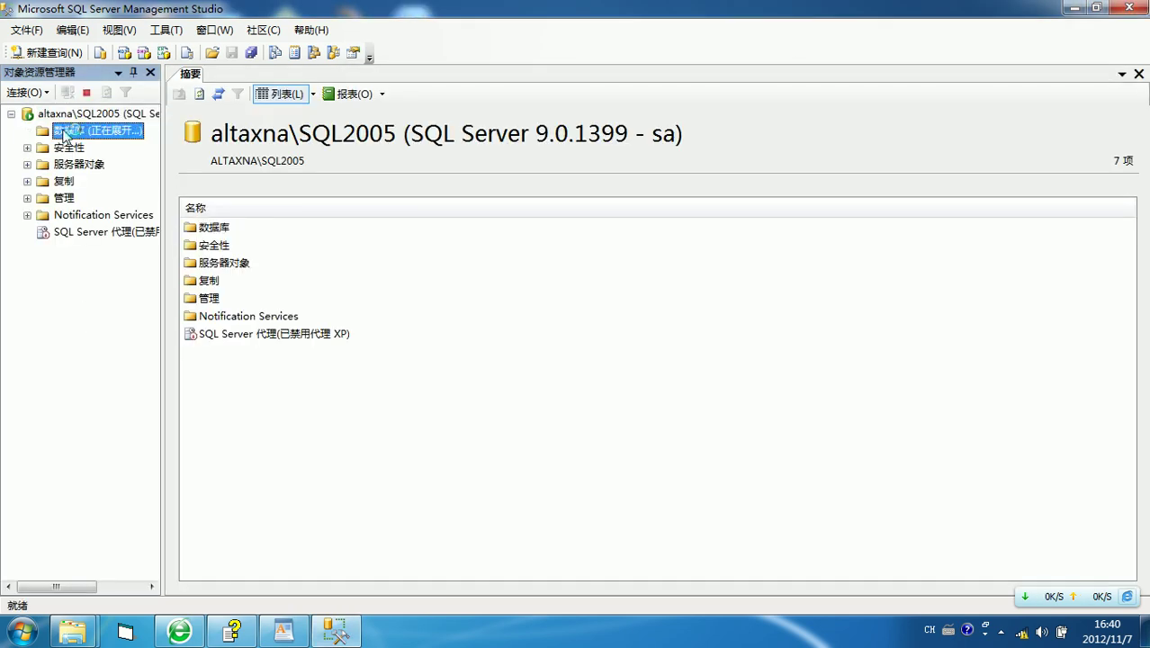
{"action": "double_click", "coordinate": [65, 133]}
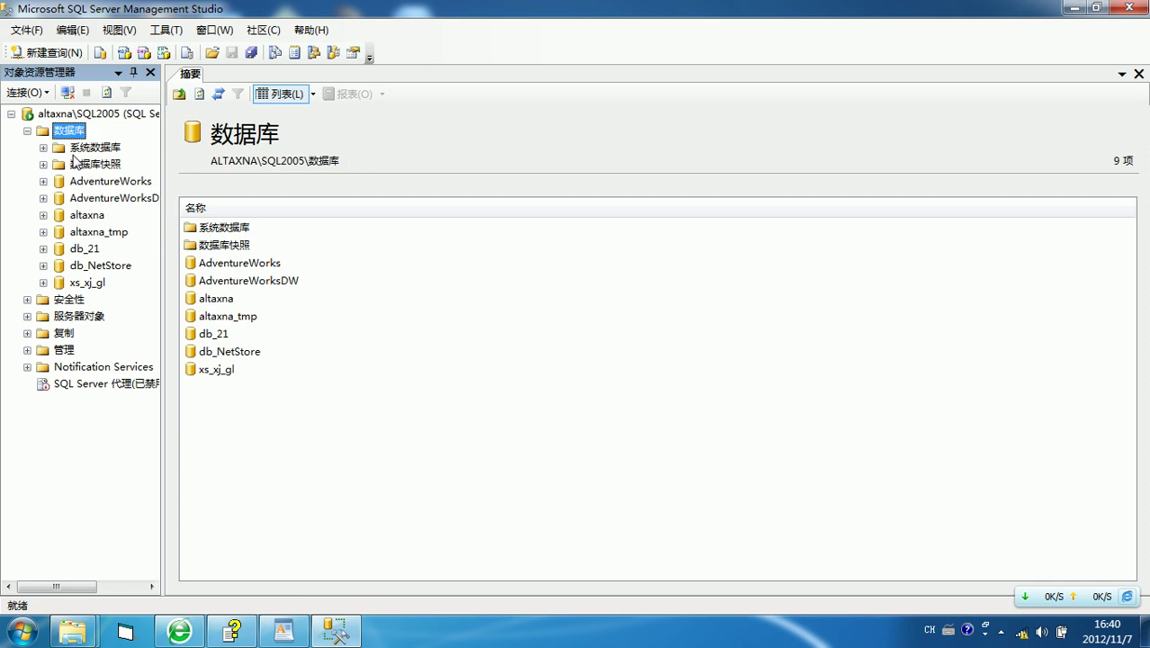
Step: Review the tasks offered for the altaxna_tmp database, including its restore options
{"action": "right_click", "coordinate": [225, 317]}
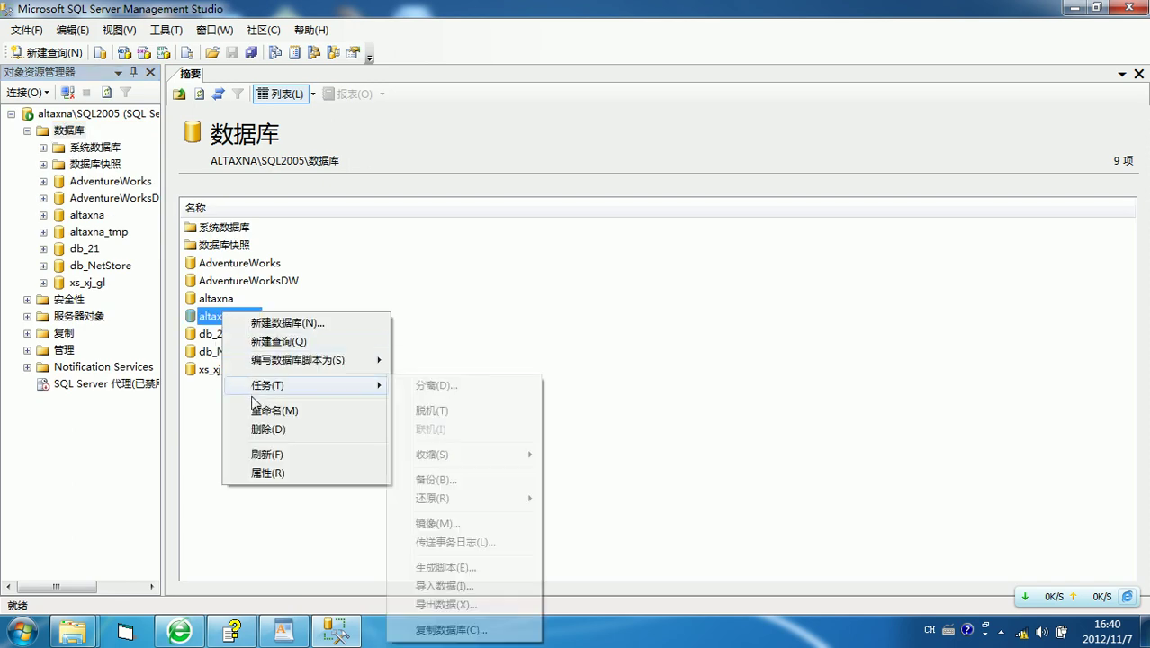
{"action": "mouse_move", "coordinate": [355, 391]}
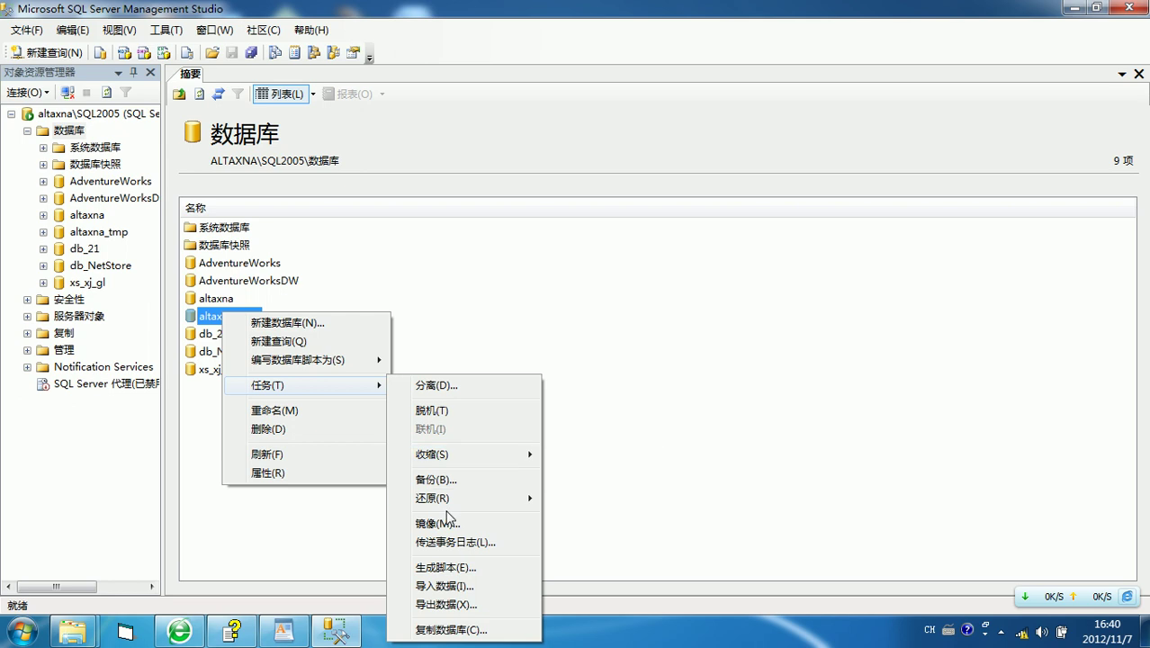
{"action": "mouse_move", "coordinate": [455, 500]}
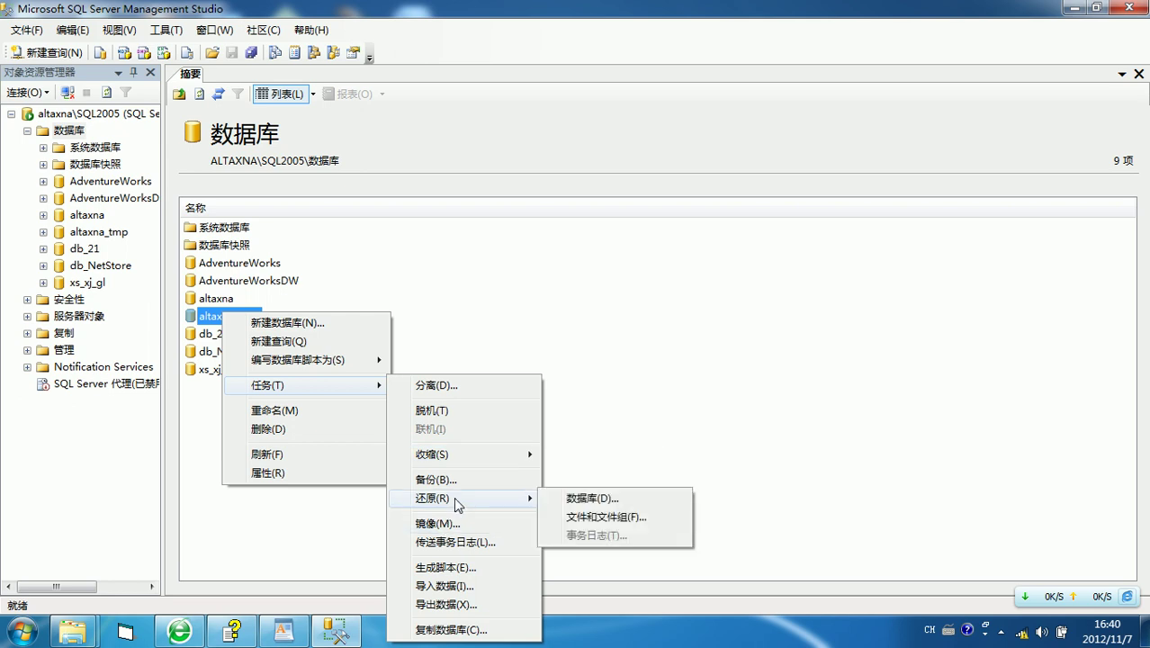
{"action": "left_click", "coordinate": [505, 419]}
Step: View the dialog for attaching databases from MDF files and close it without attaching anything
{"action": "right_click", "coordinate": [497, 413]}
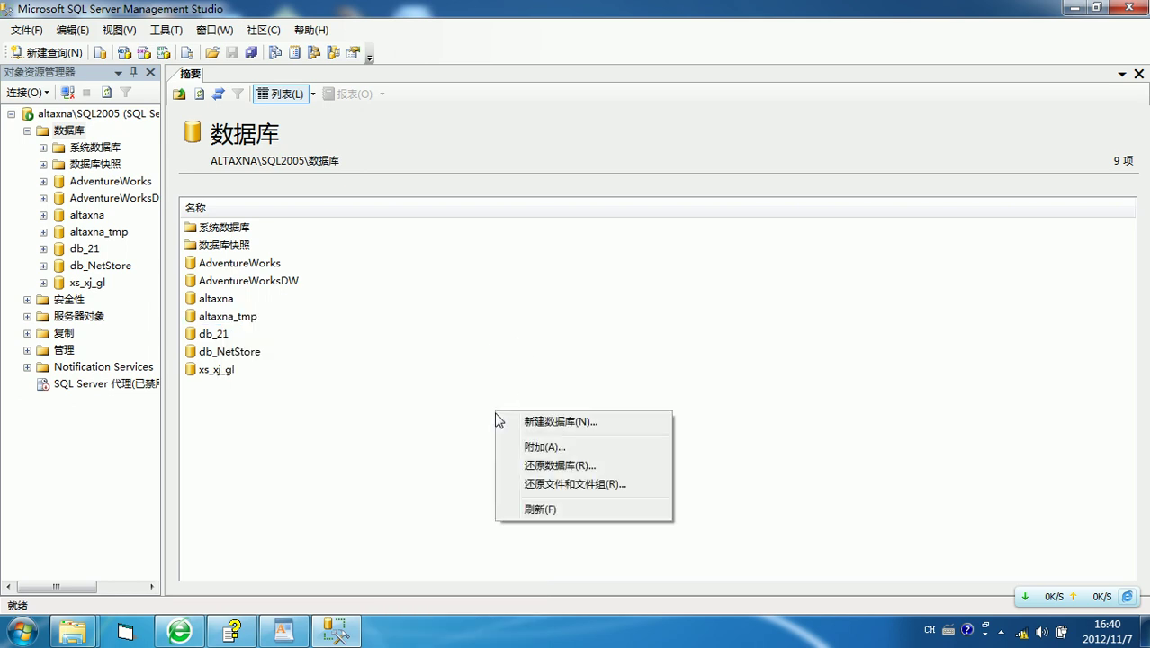
{"action": "left_click", "coordinate": [531, 448]}
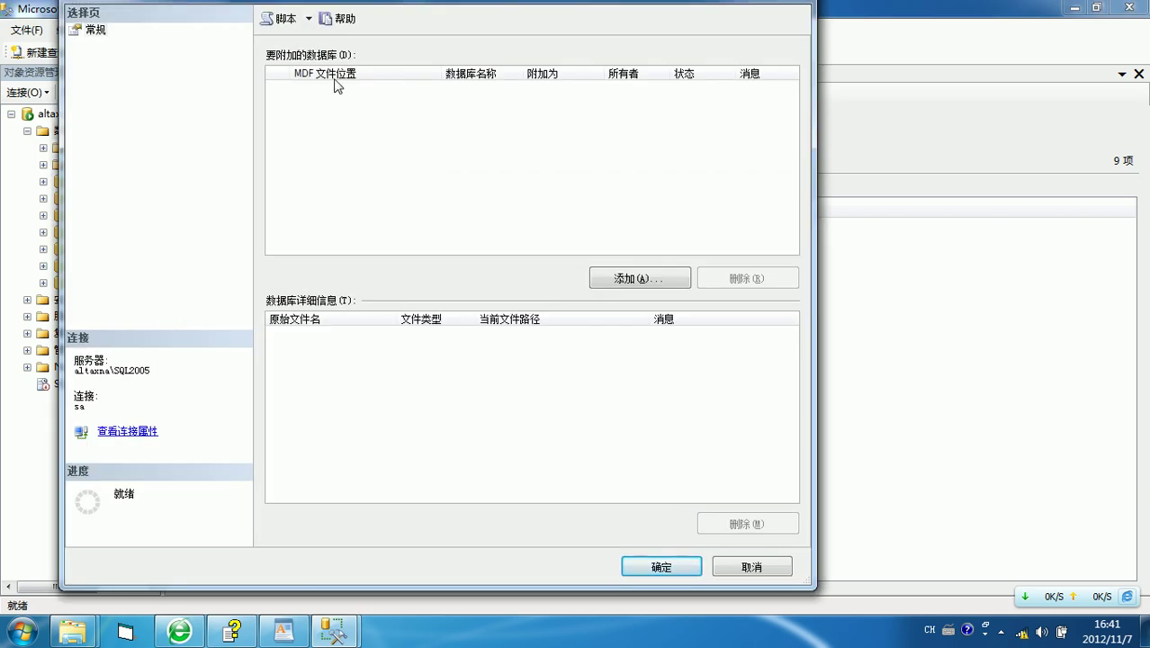
{"action": "left_click", "coordinate": [735, 568]}
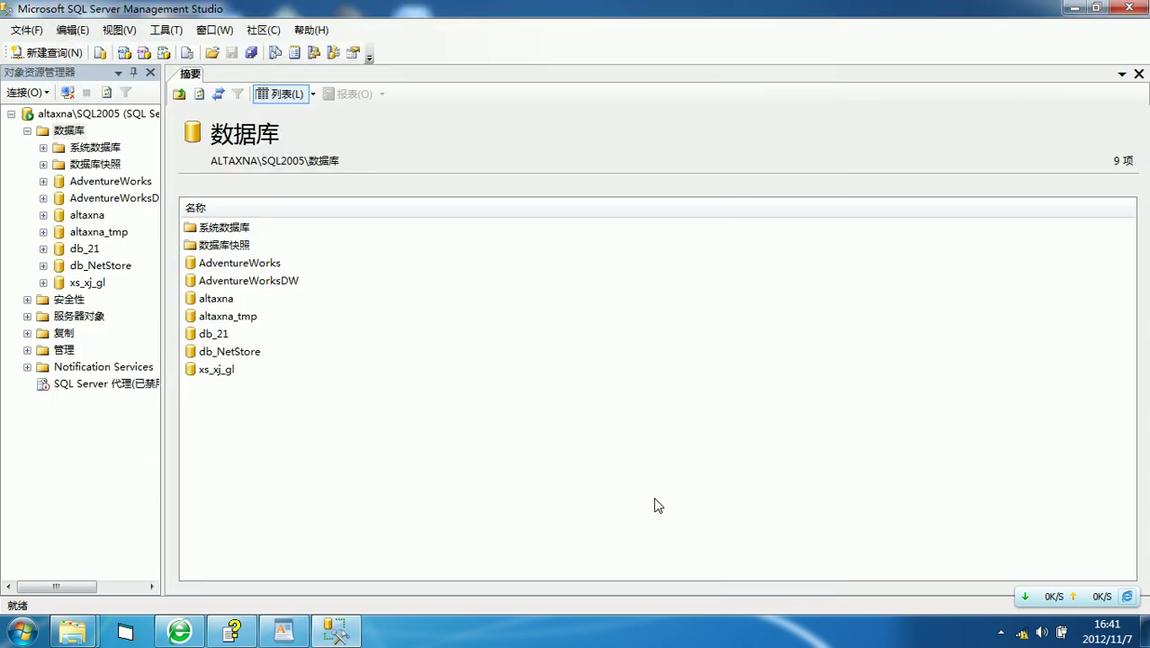
Step: Open the altaxna database and examine its list of tables
{"action": "double_click", "coordinate": [213, 300]}
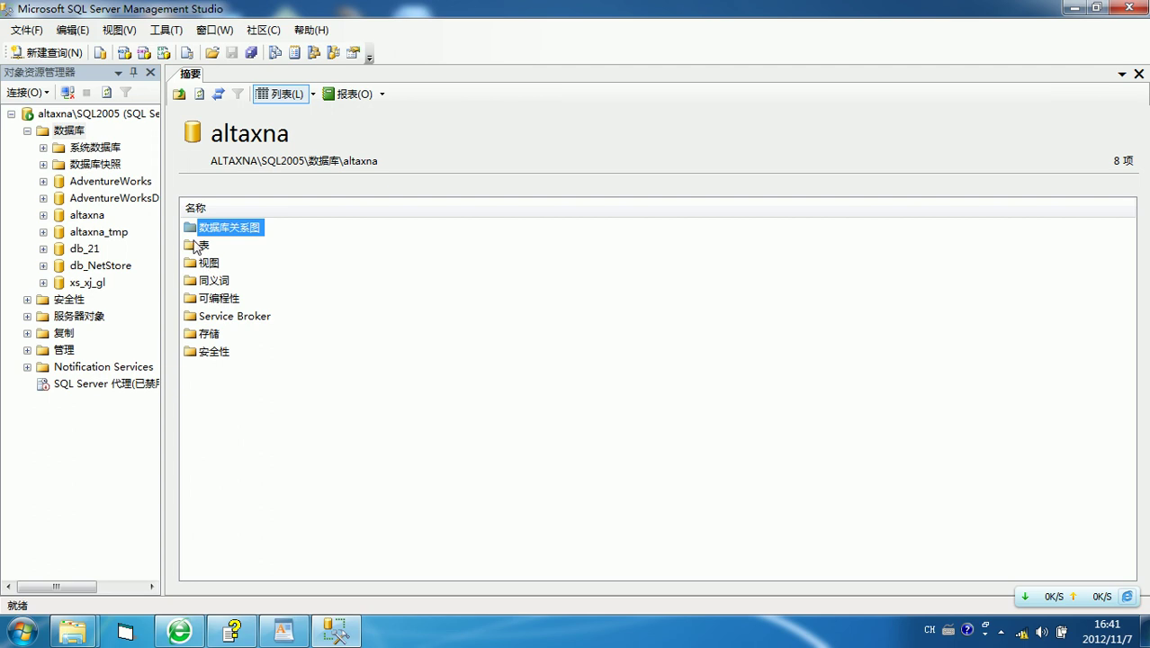
{"action": "double_click", "coordinate": [197, 244]}
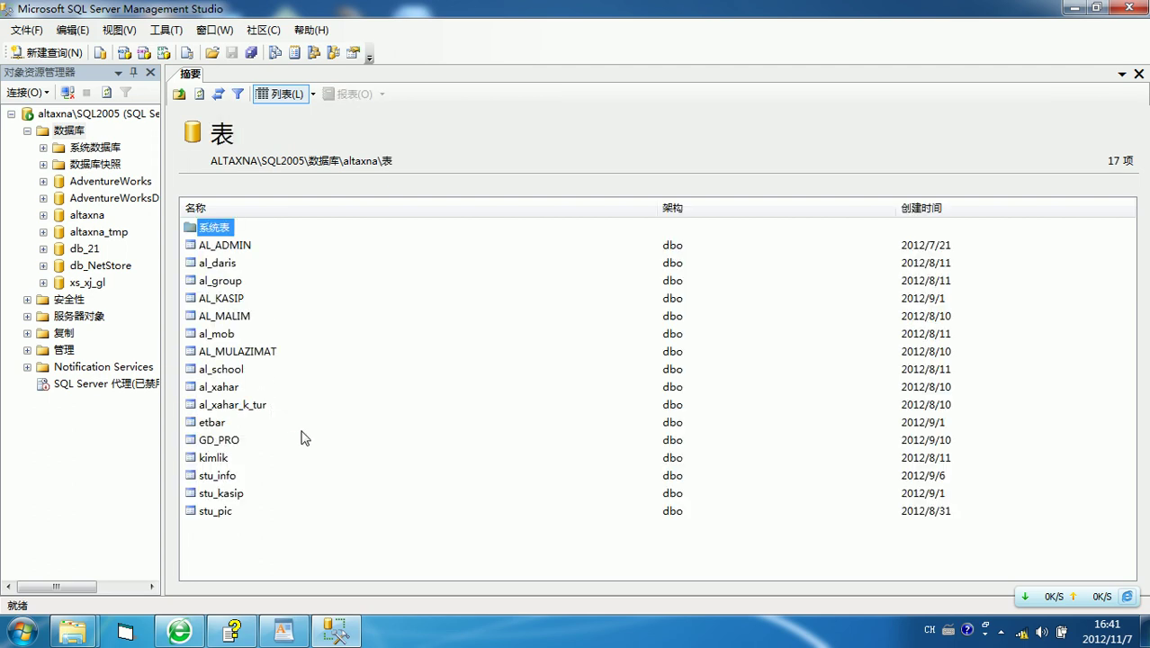
Step: Return to the list of databases and open the altaxna_tmp database
{"action": "left_click", "coordinate": [179, 94]}
{"action": "left_click", "coordinate": [179, 93]}
{"action": "left_click", "coordinate": [224, 319]}
{"action": "double_click", "coordinate": [225, 318]}
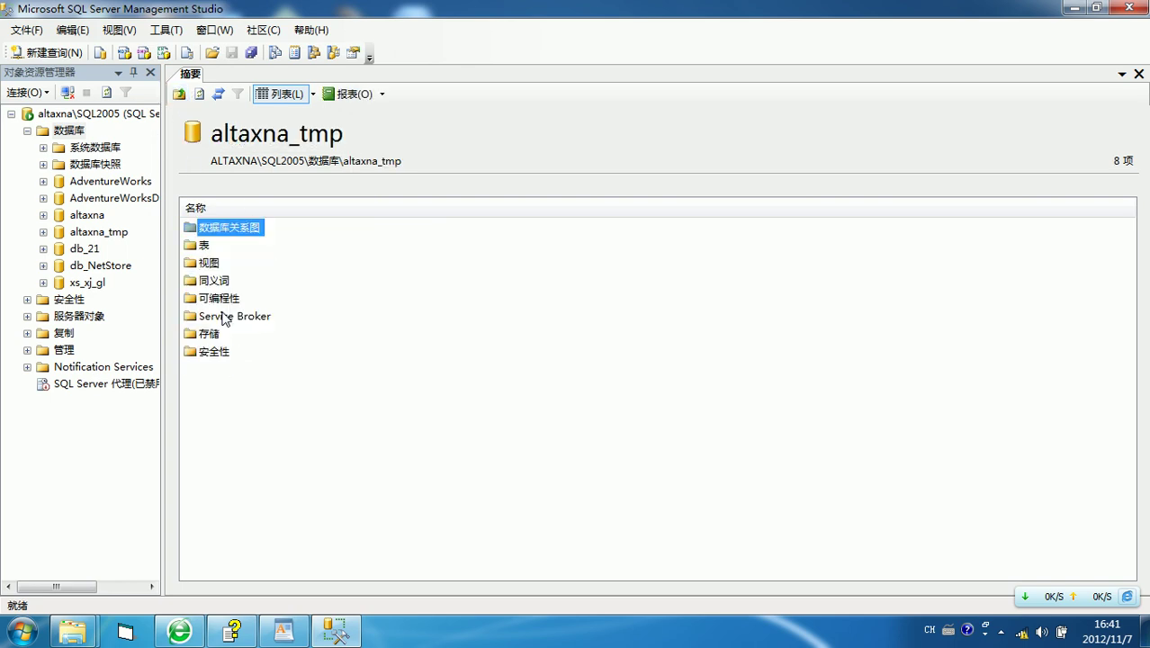
Step: Open the tables of altaxna_tmp, look into its system tables folder, and start designing a new table
{"action": "double_click", "coordinate": [196, 248]}
{"action": "right_click", "coordinate": [219, 296]}
{"action": "double_click", "coordinate": [207, 229]}
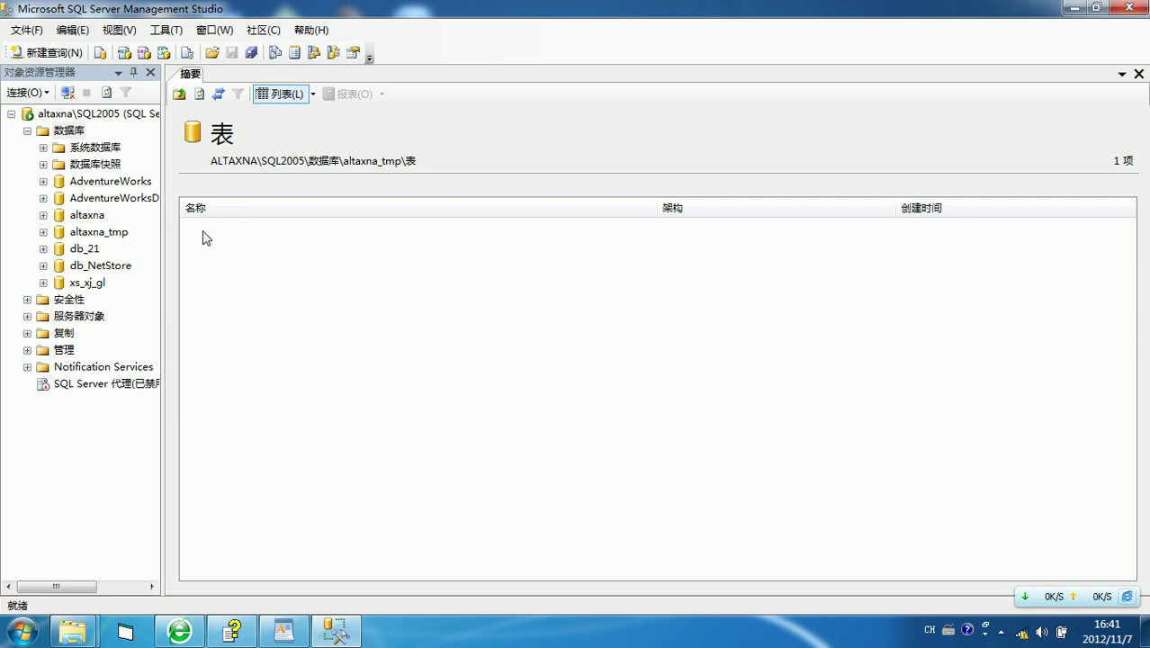
{"action": "left_click", "coordinate": [181, 96]}
{"action": "right_click", "coordinate": [233, 291]}
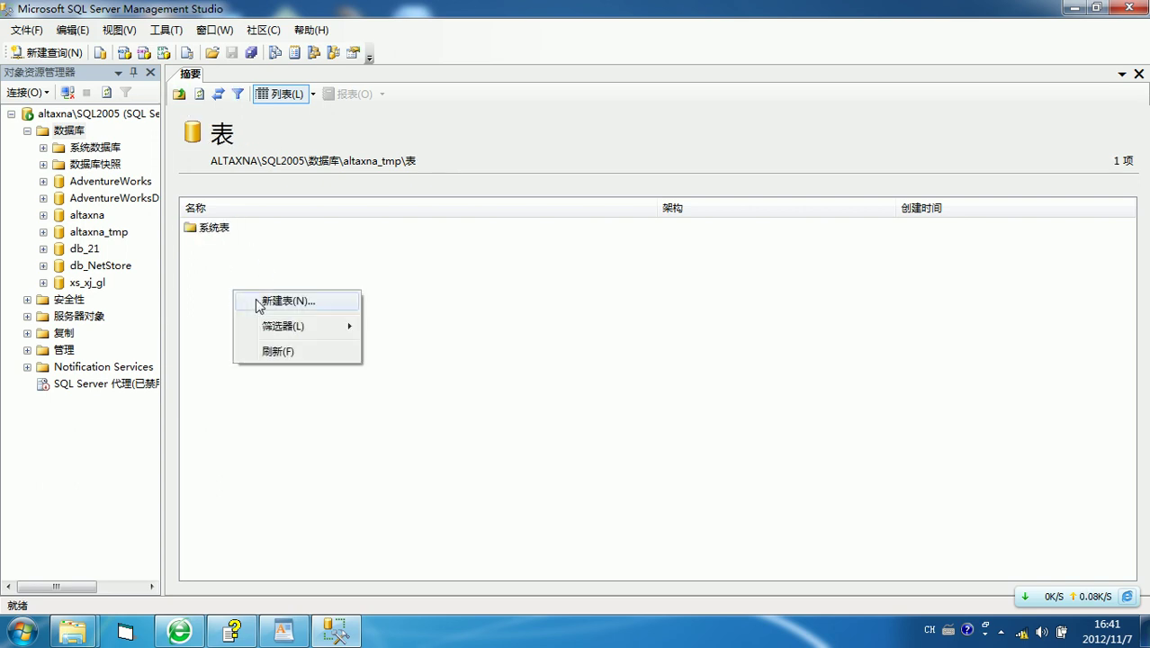
{"action": "left_click", "coordinate": [257, 301]}
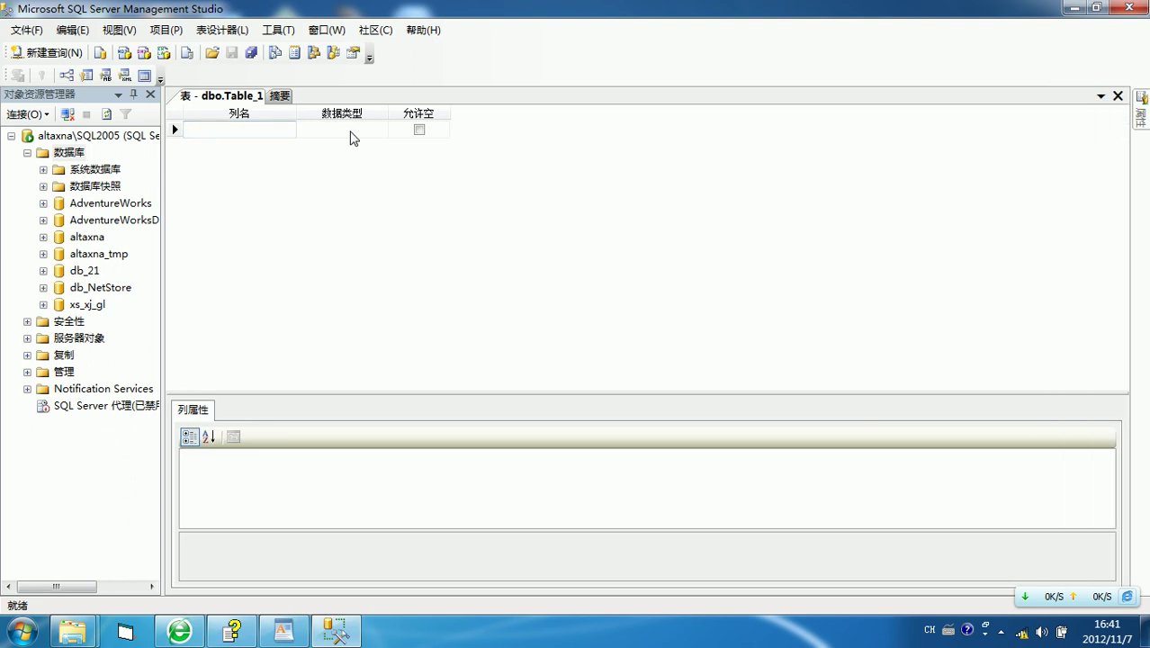
Step: Add a column named id to the new table and make it the primary key
{"action": "left_click", "coordinate": [353, 135]}
{"action": "left_click", "coordinate": [249, 129]}
{"action": "type", "text": "id"}
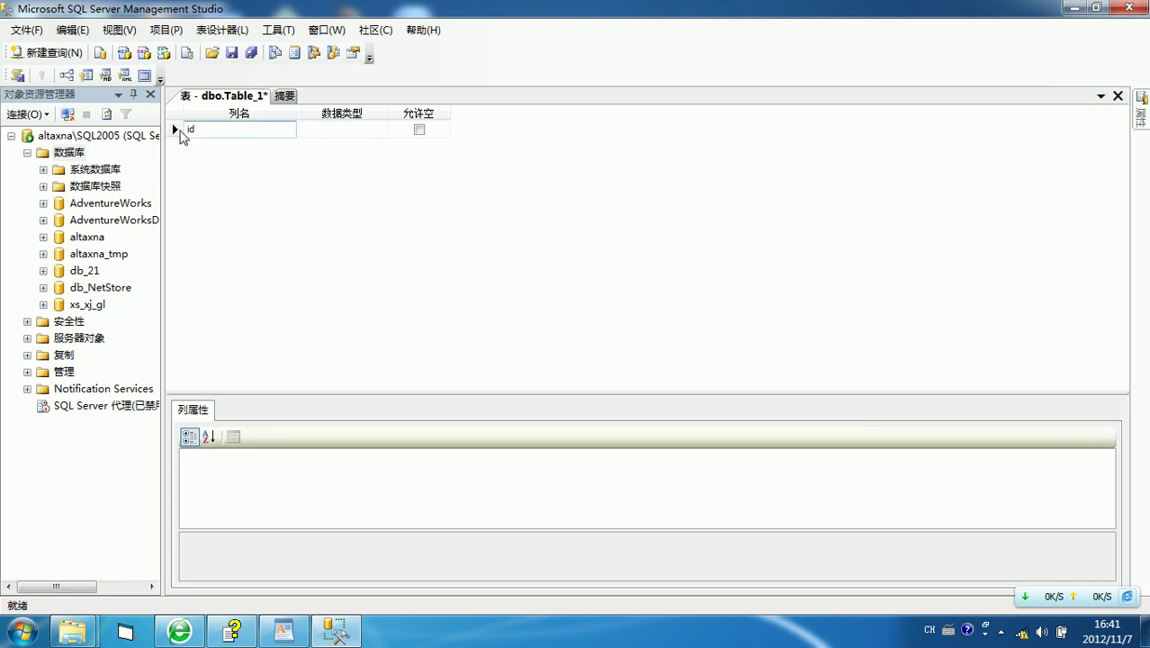
{"action": "right_click", "coordinate": [180, 133]}
{"action": "left_click", "coordinate": [197, 144]}
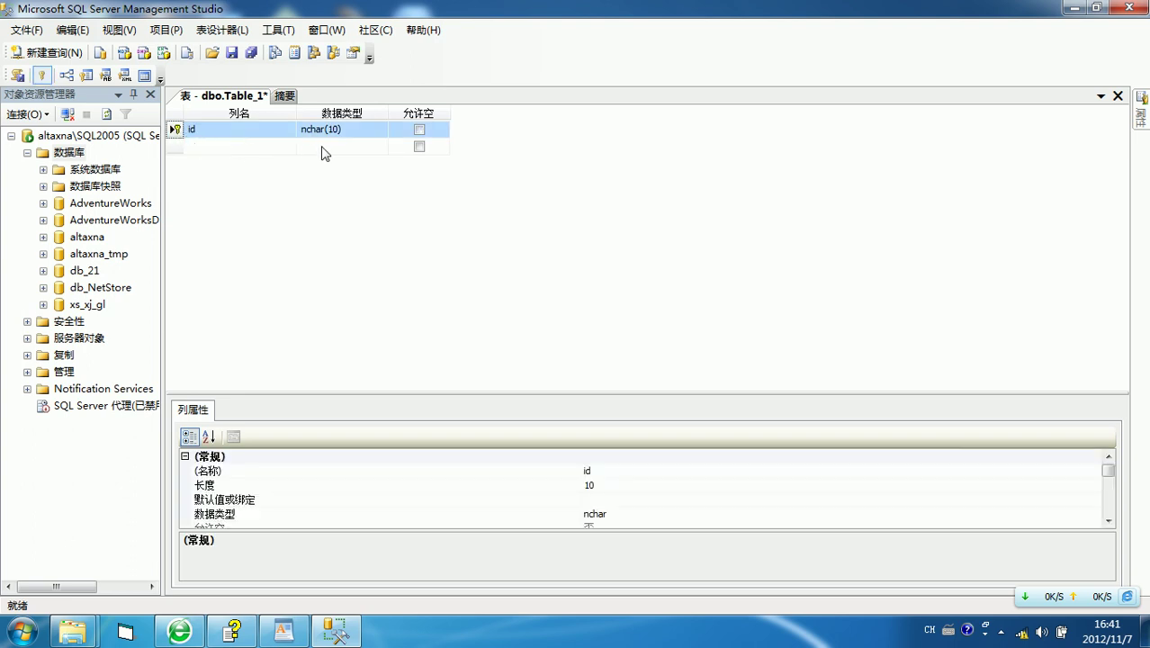
Step: Set the id column's data type to bigint and enlarge the column properties area
{"action": "left_click", "coordinate": [351, 133]}
{"action": "left_click", "coordinate": [381, 129]}
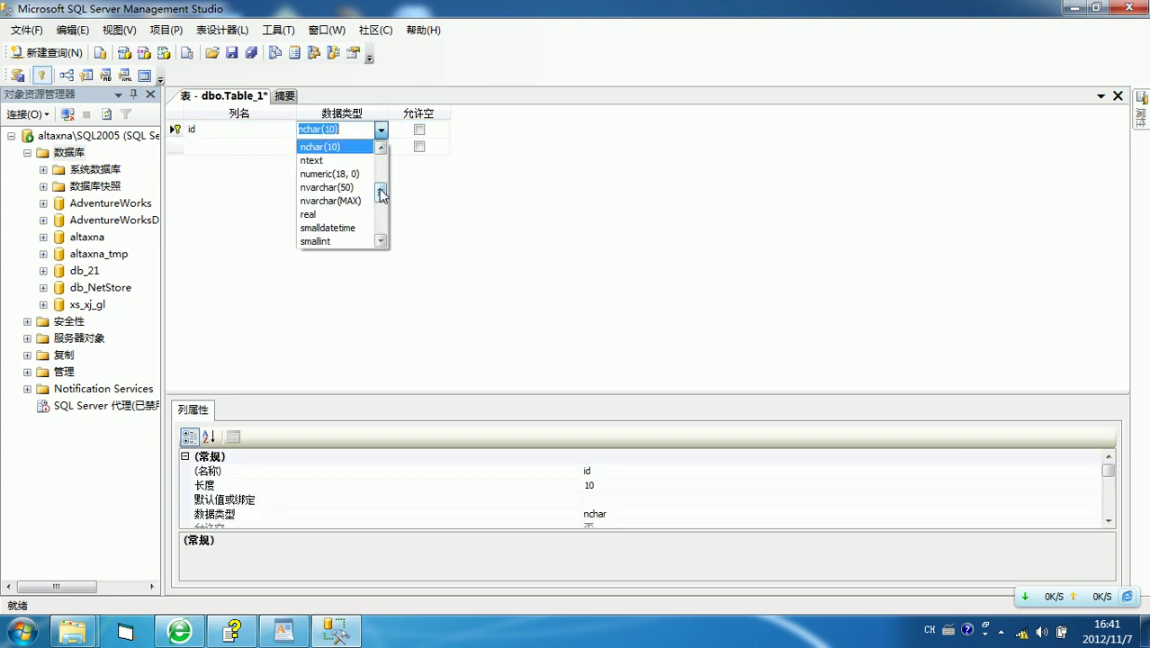
{"action": "left_click_drag", "start_coordinate": [383, 192], "coordinate": [384, 162]}
{"action": "left_click", "coordinate": [325, 146]}
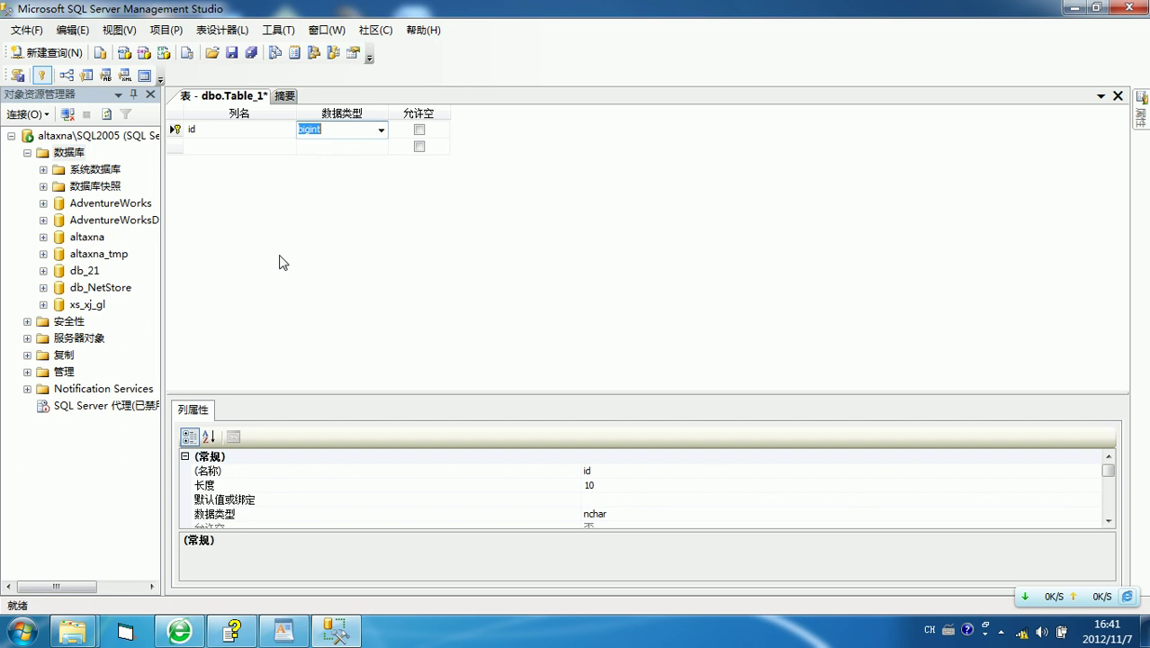
{"action": "left_click_drag", "start_coordinate": [290, 394], "coordinate": [283, 319]}
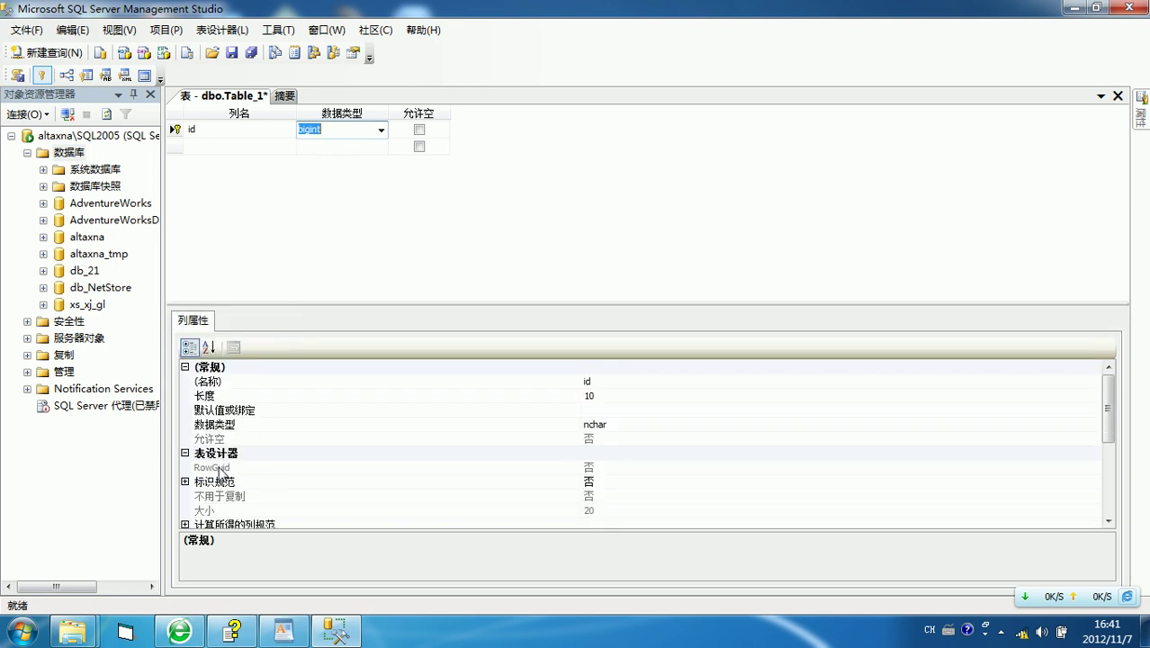